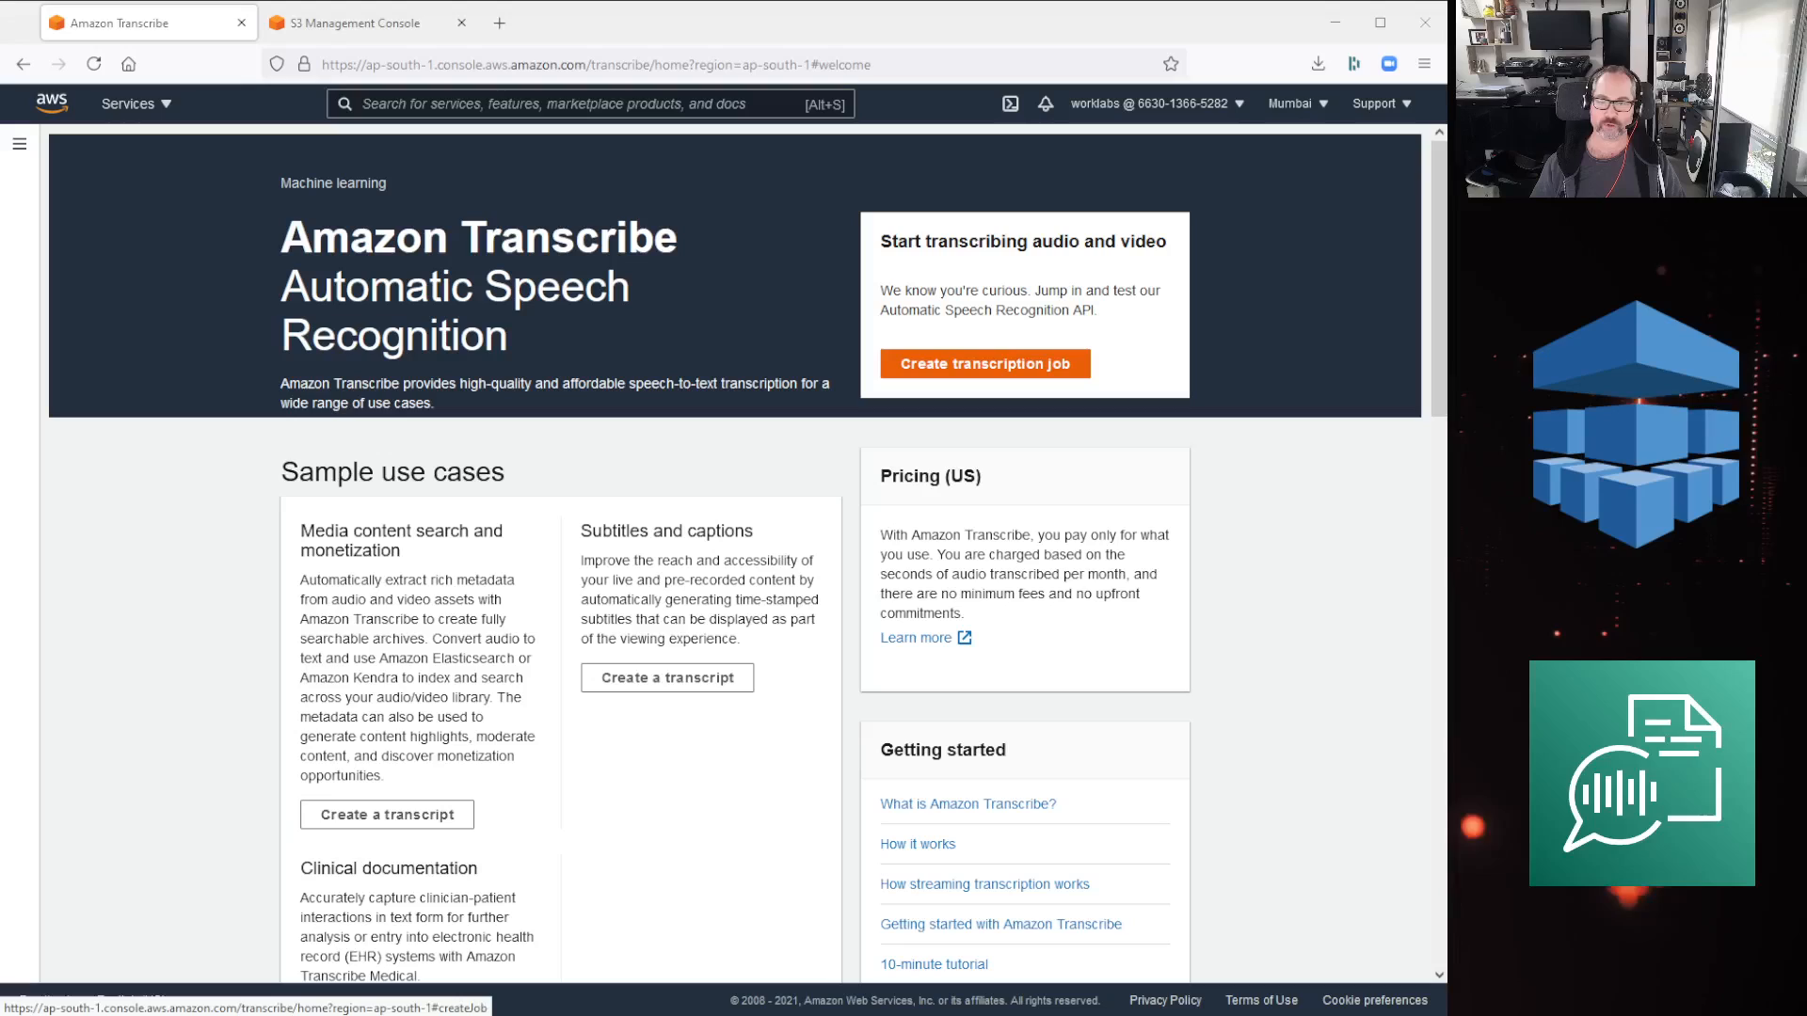
Check the name of the transcribe-bucket-youtube-demo bucket in the S3 console.
{"action": "left_click", "coordinate": [358, 34]}
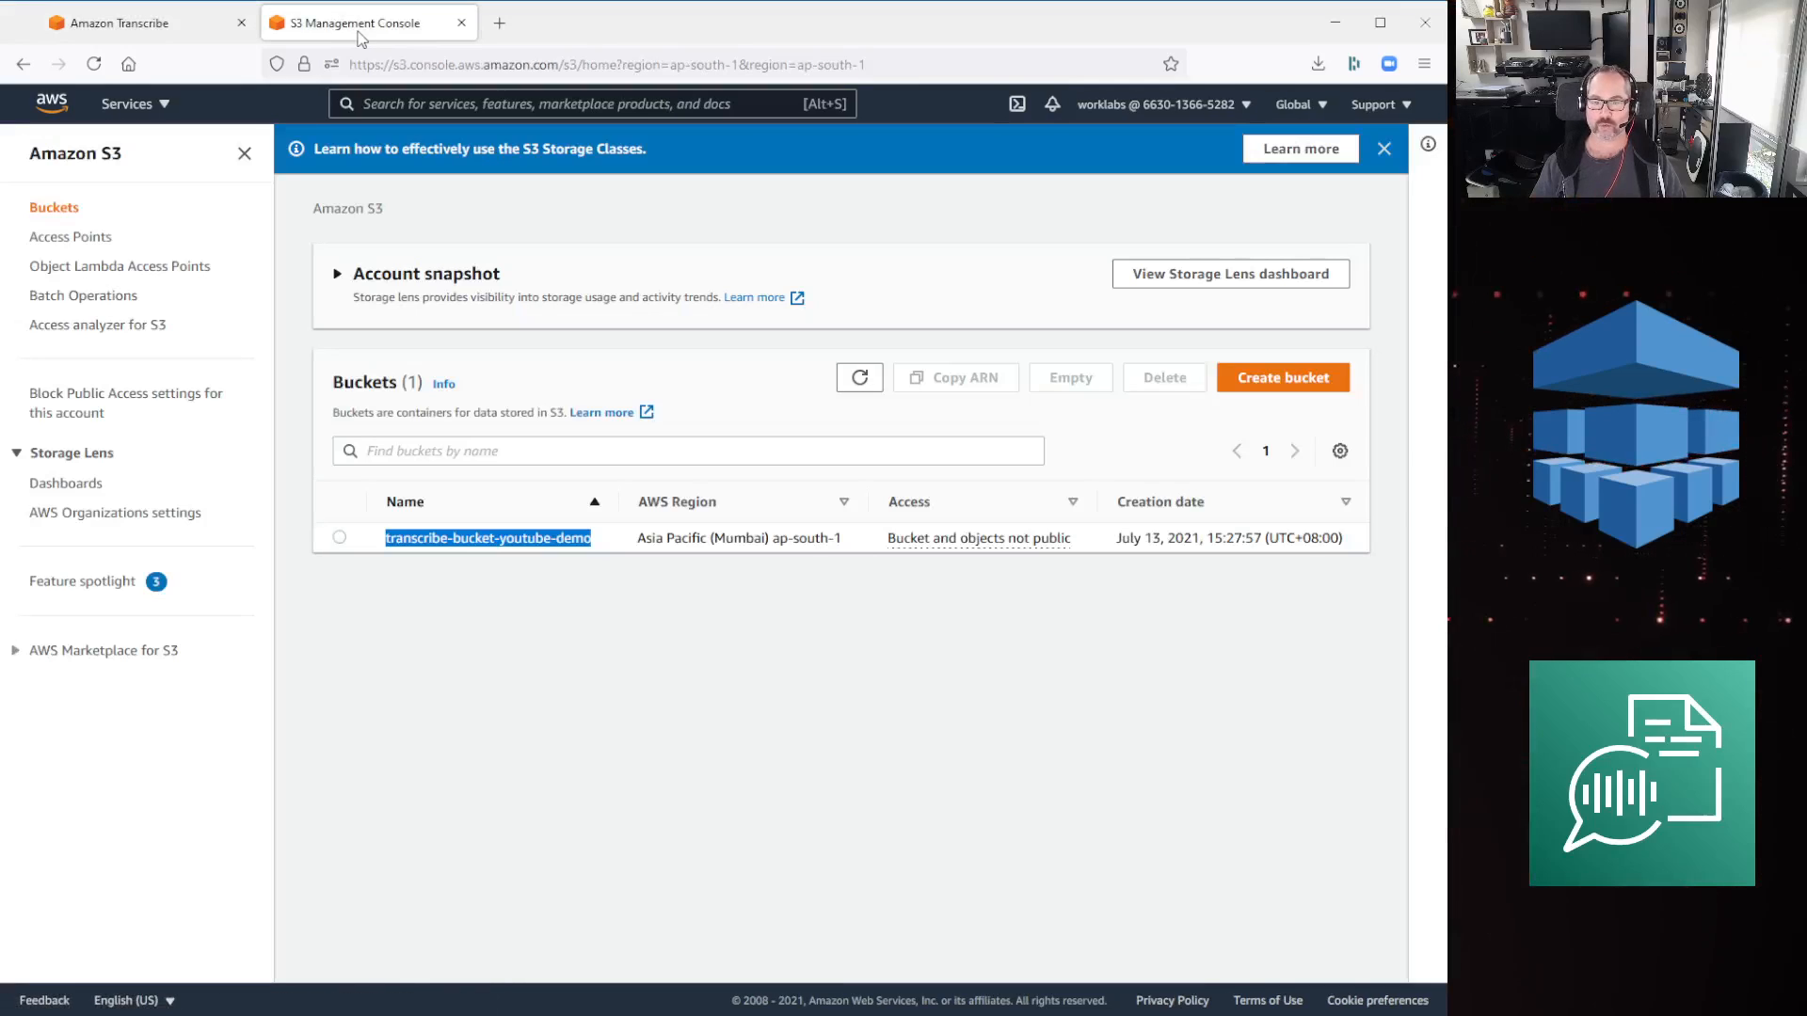
{"action": "left_click", "coordinate": [693, 778]}
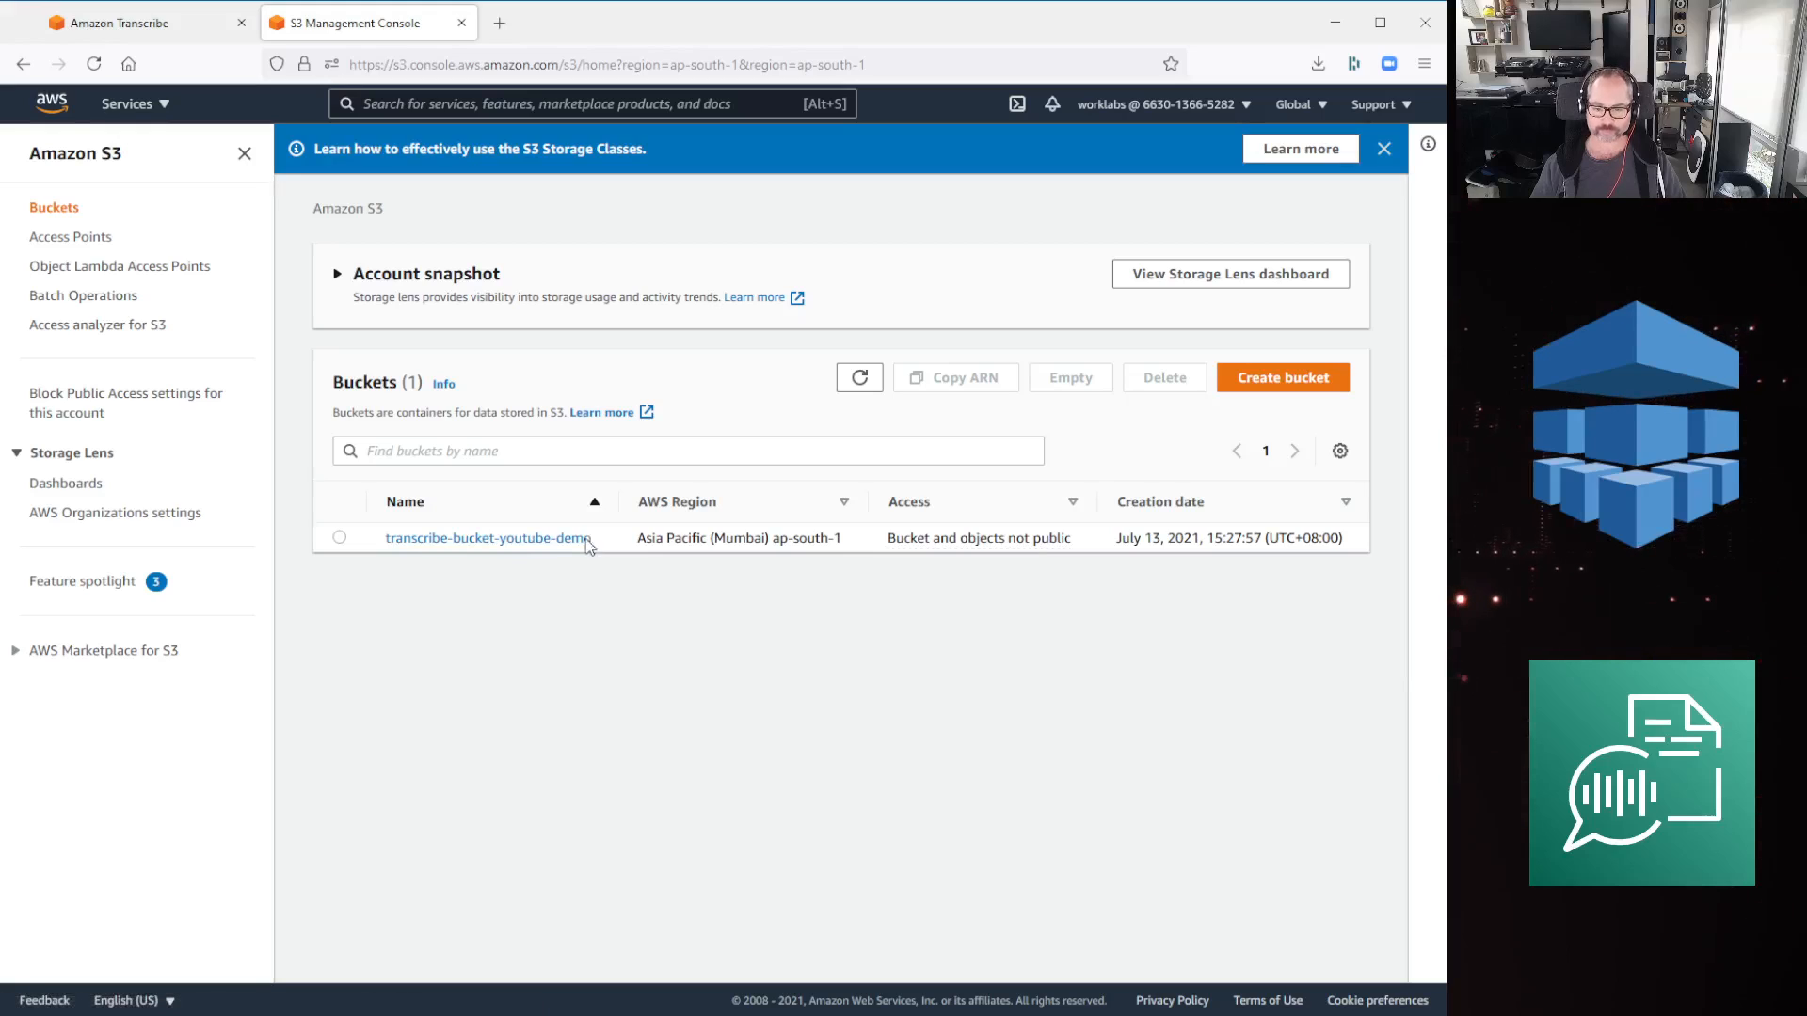
{"action": "left_click_drag", "start_coordinate": [597, 542], "coordinate": [429, 548]}
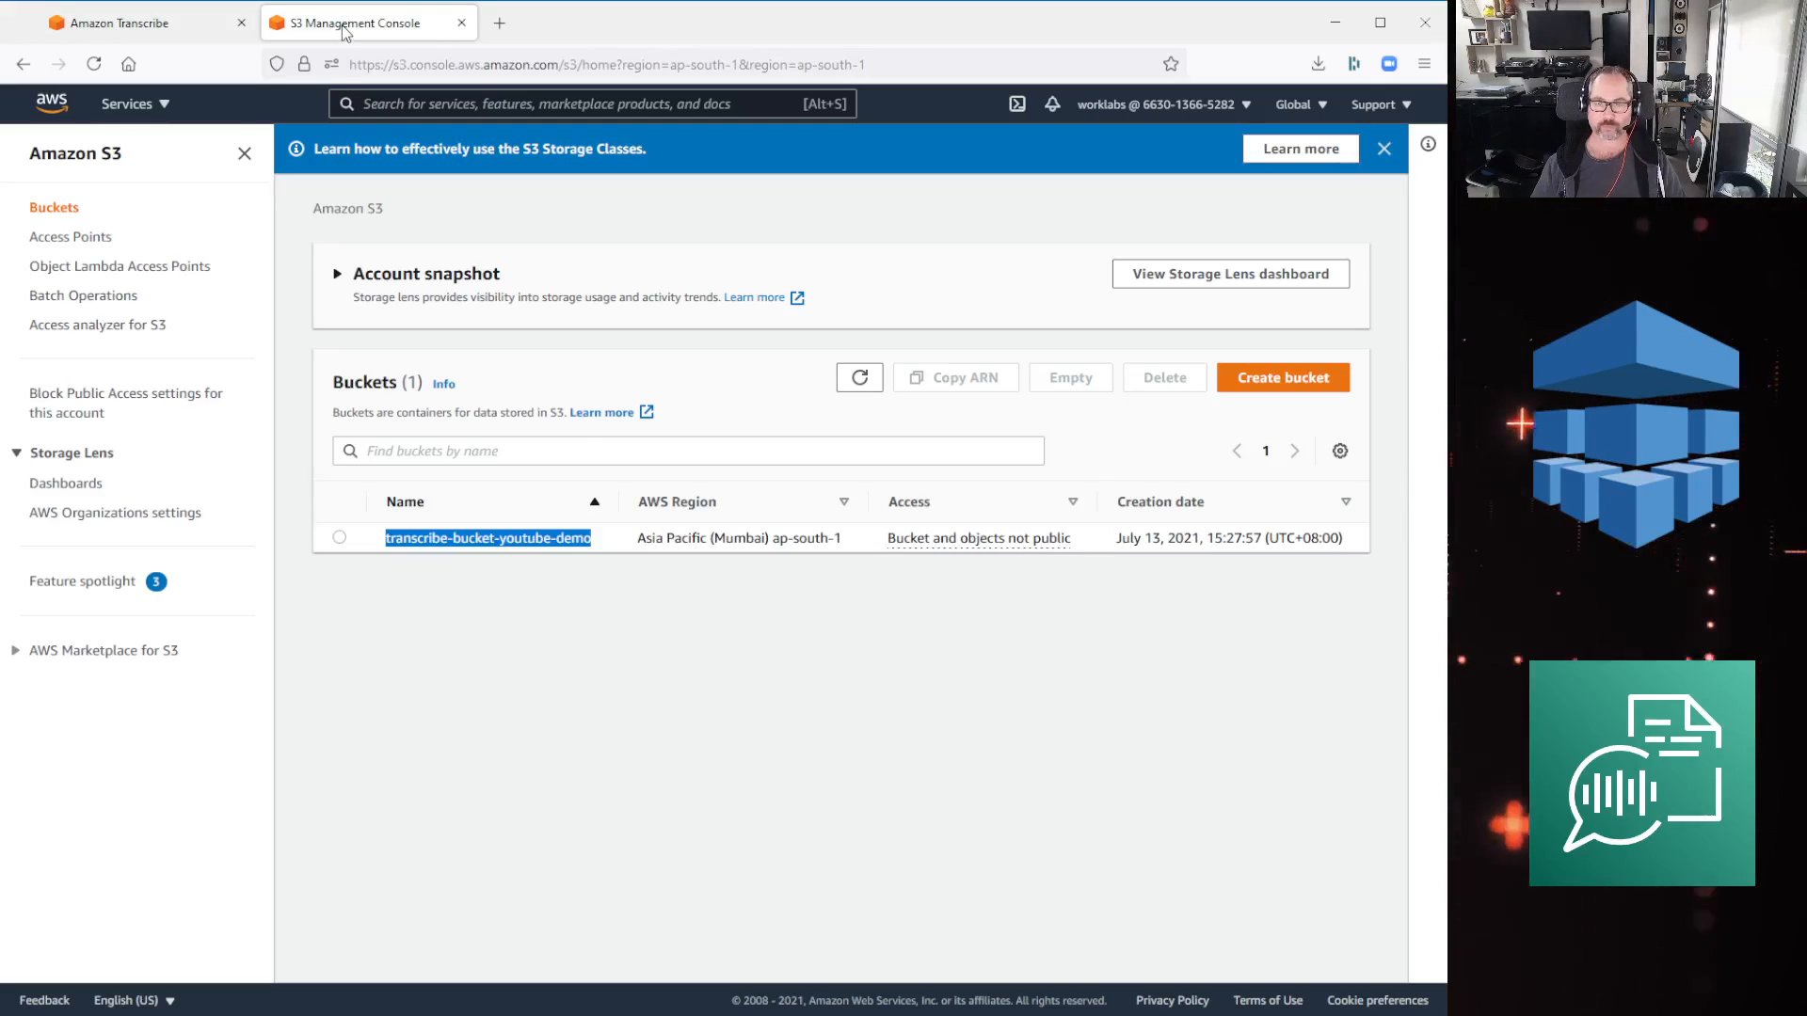
Switch back to Amazon Transcribe and start creating a new transcription job.
{"action": "left_click", "coordinate": [125, 33]}
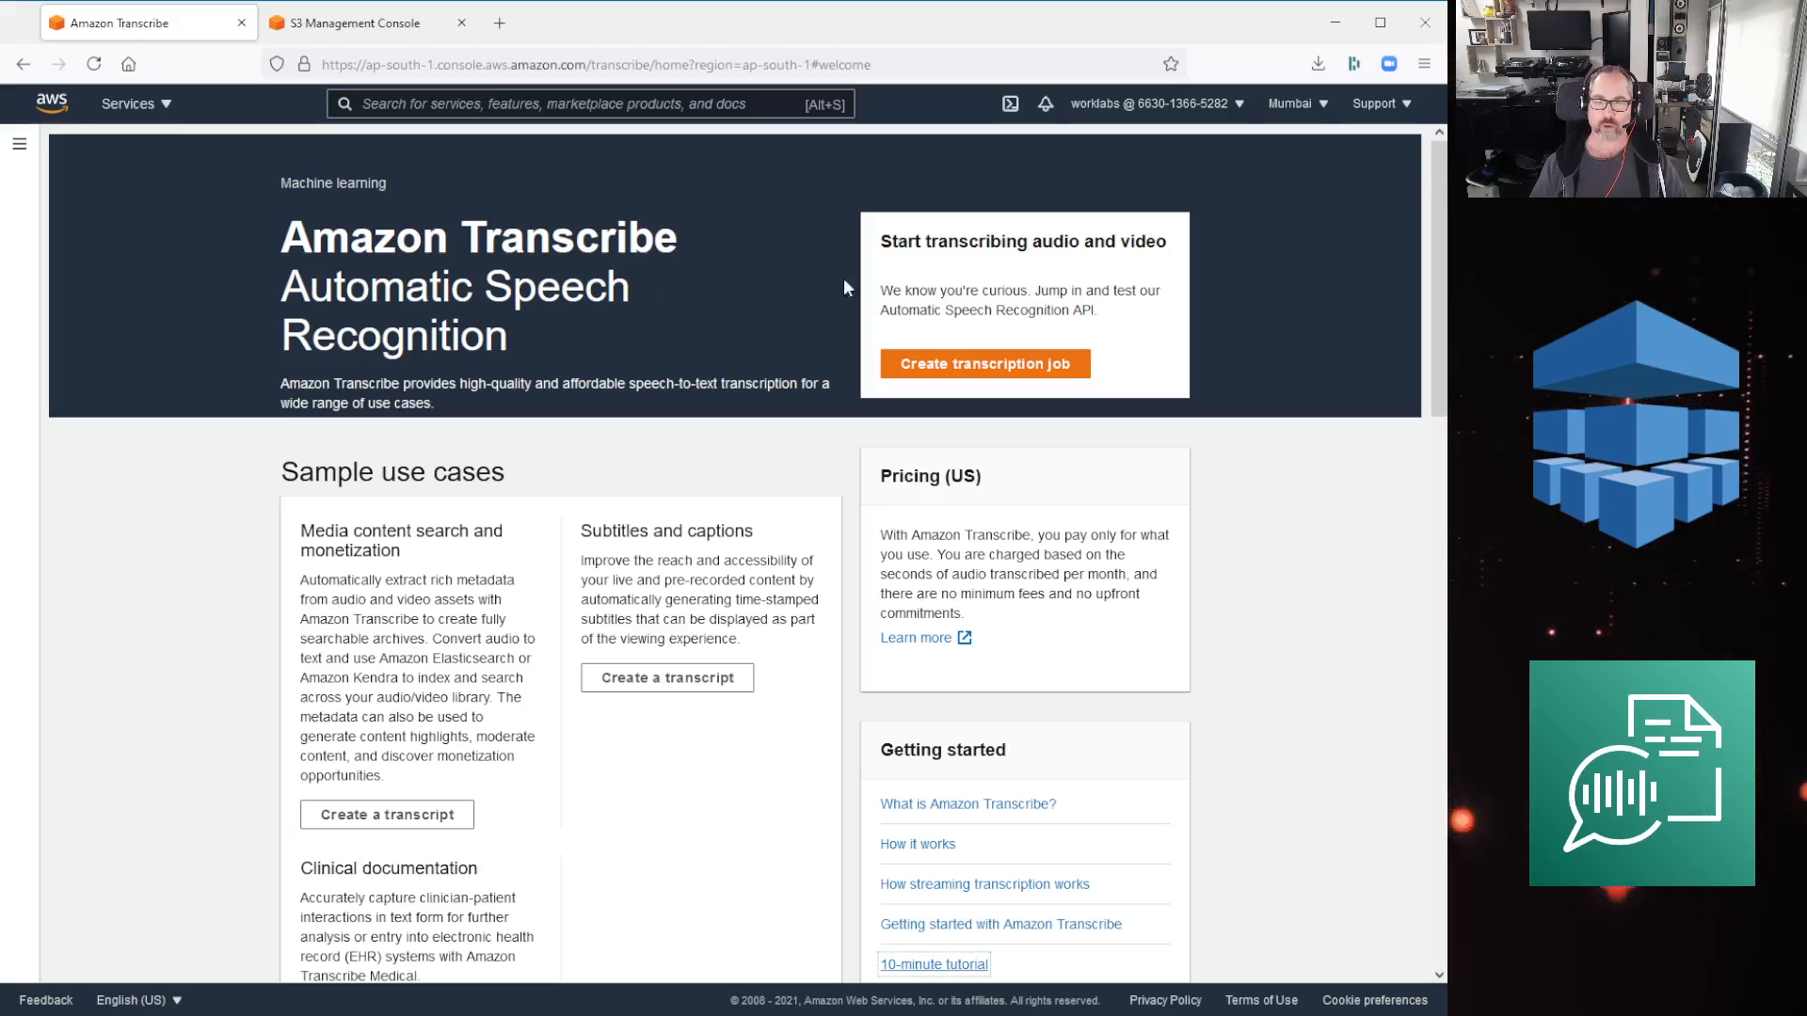
{"action": "left_click", "coordinate": [21, 147]}
{"action": "left_click", "coordinate": [95, 222]}
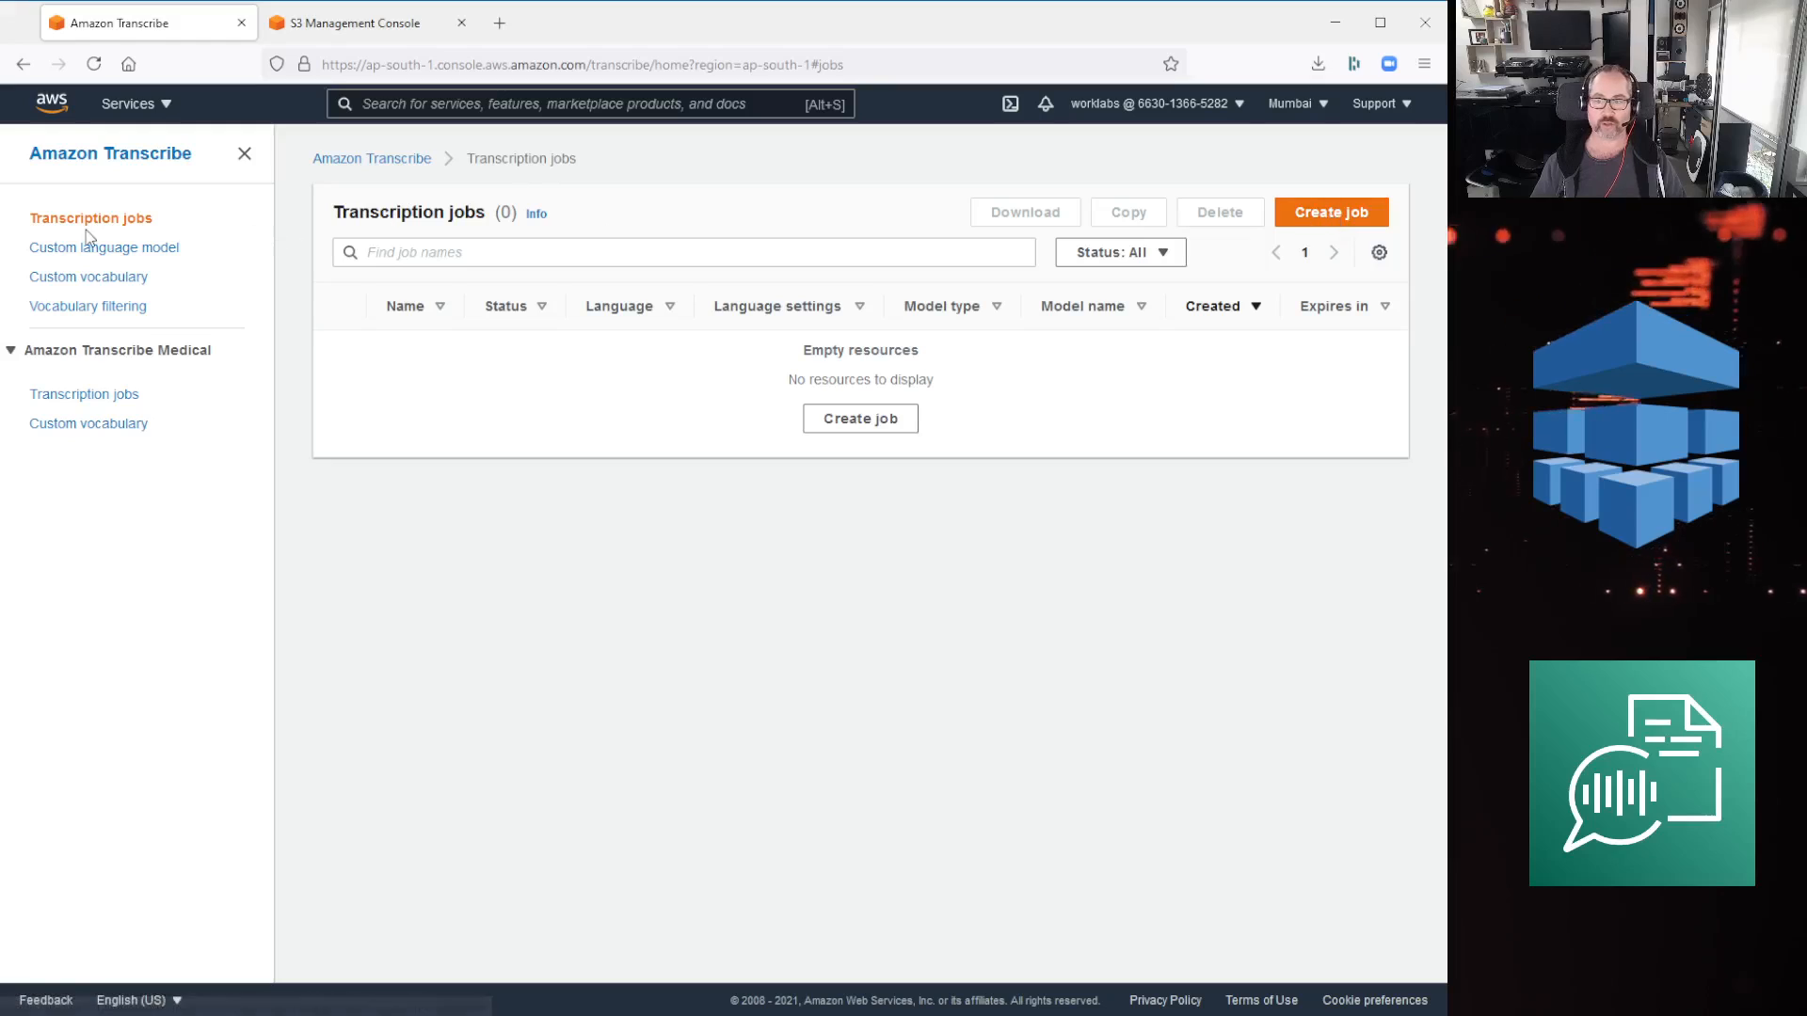
{"action": "left_click", "coordinate": [1355, 218]}
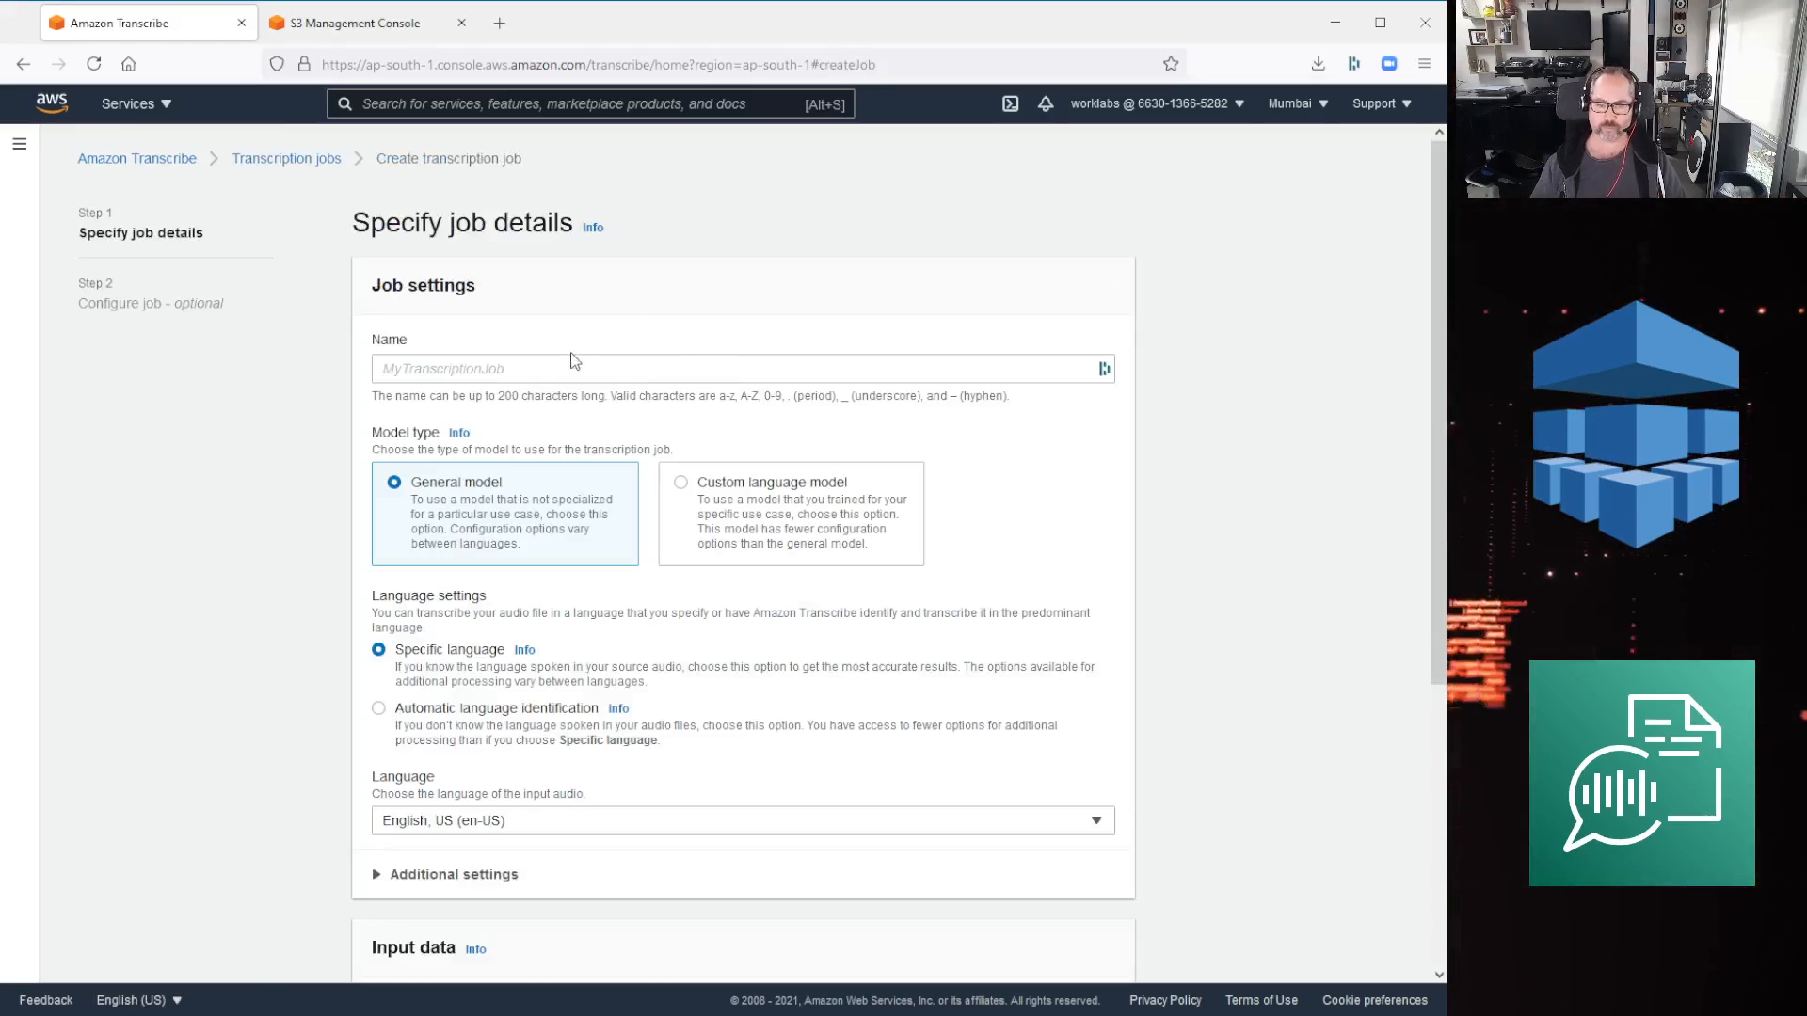
Name the transcription job 1styoutubevideotranscription.
{"action": "left_click", "coordinate": [574, 367]}
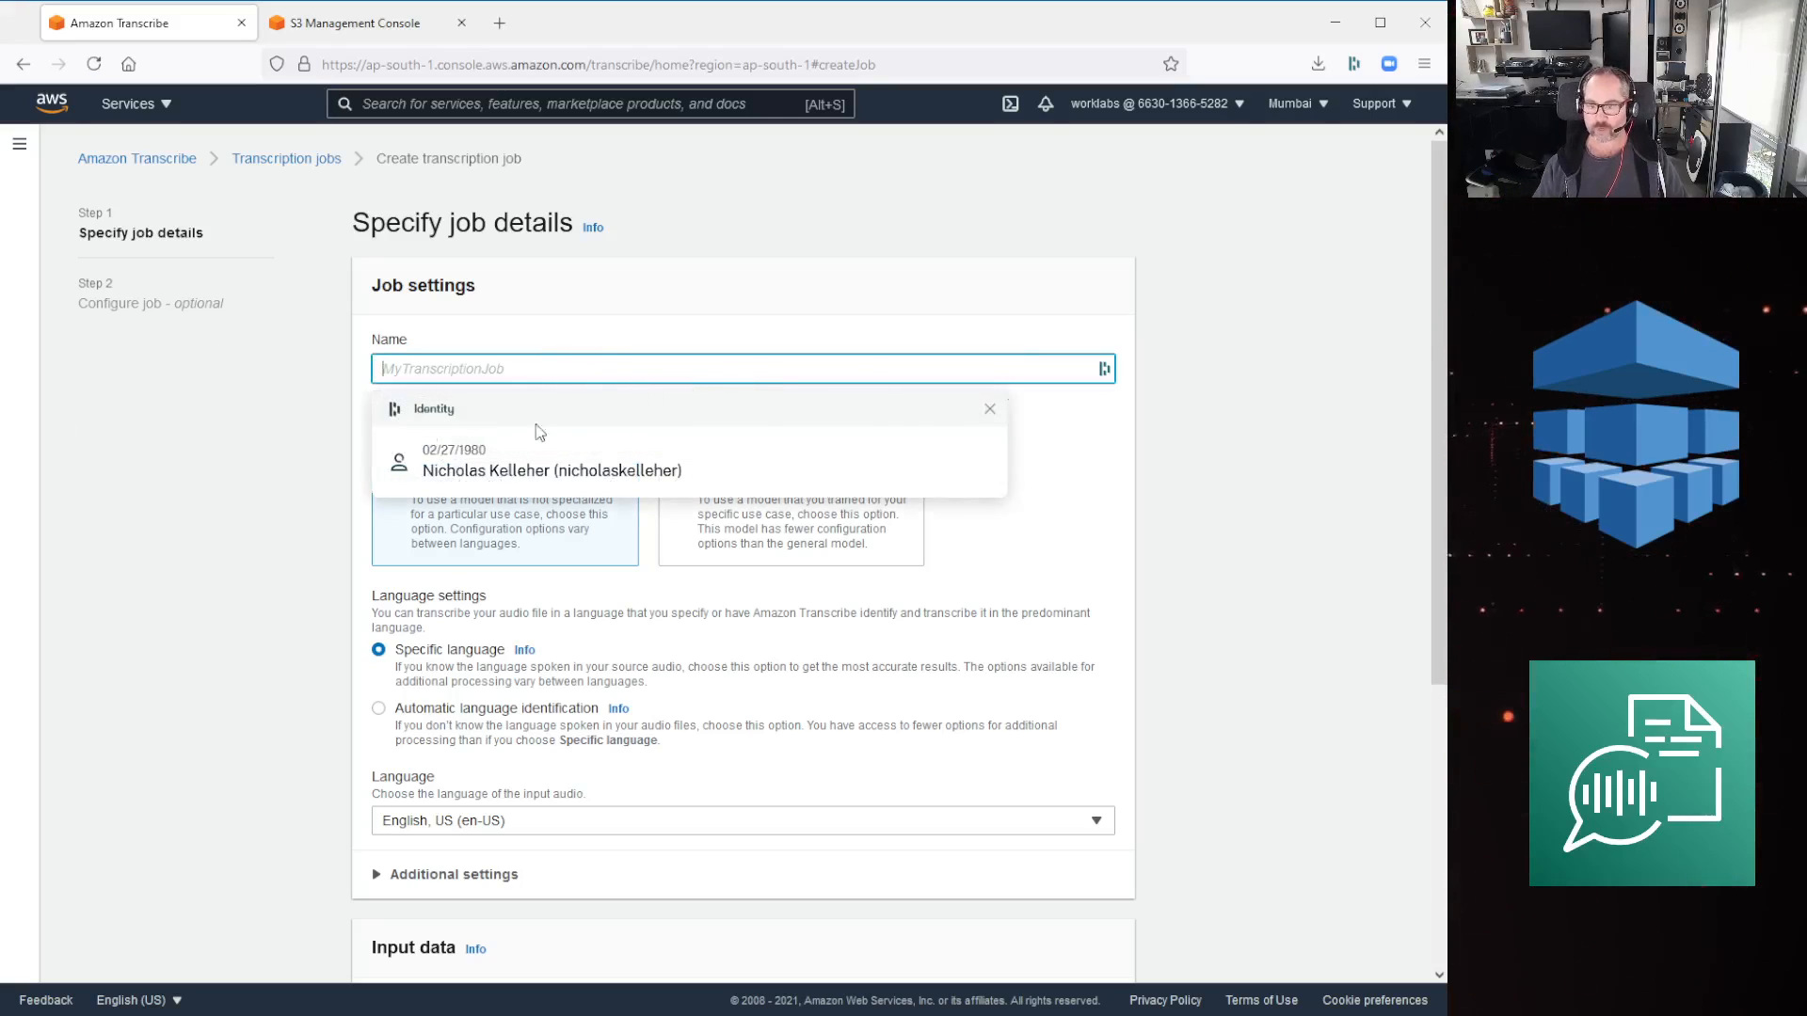
{"action": "left_click", "coordinate": [1012, 438]}
{"action": "left_click", "coordinate": [557, 370]}
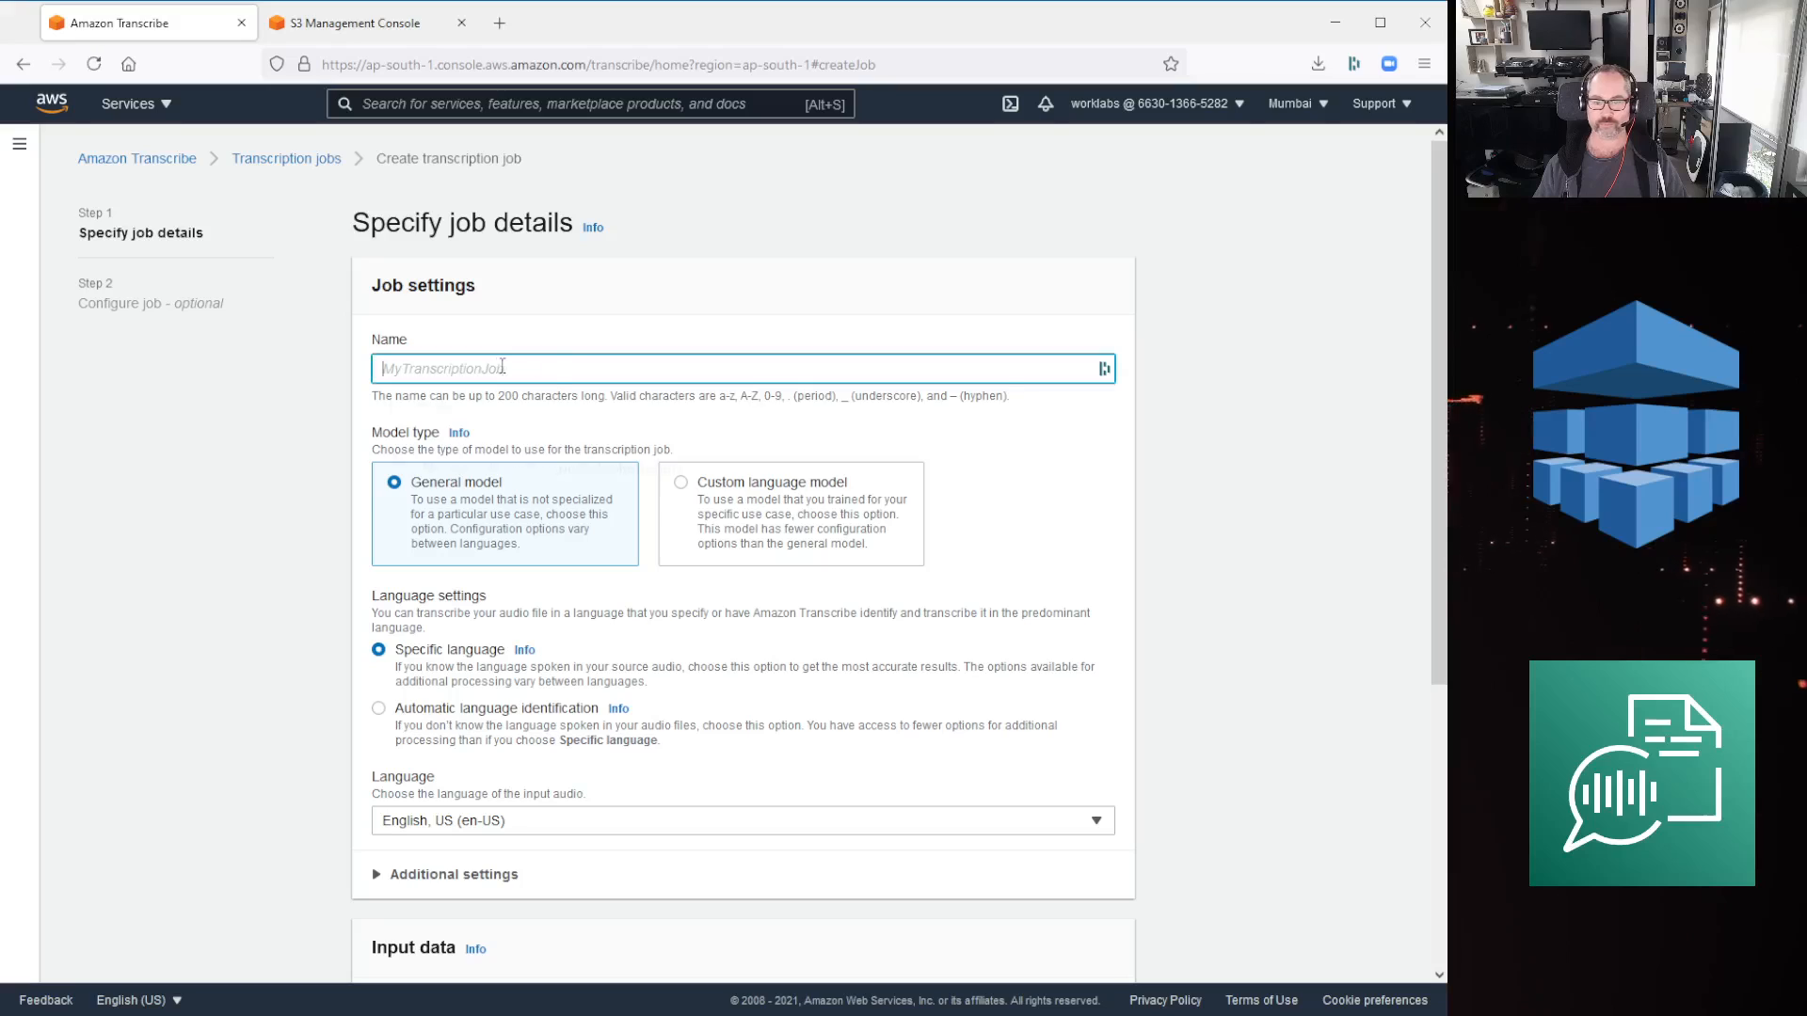
{"action": "type", "text": "1"}
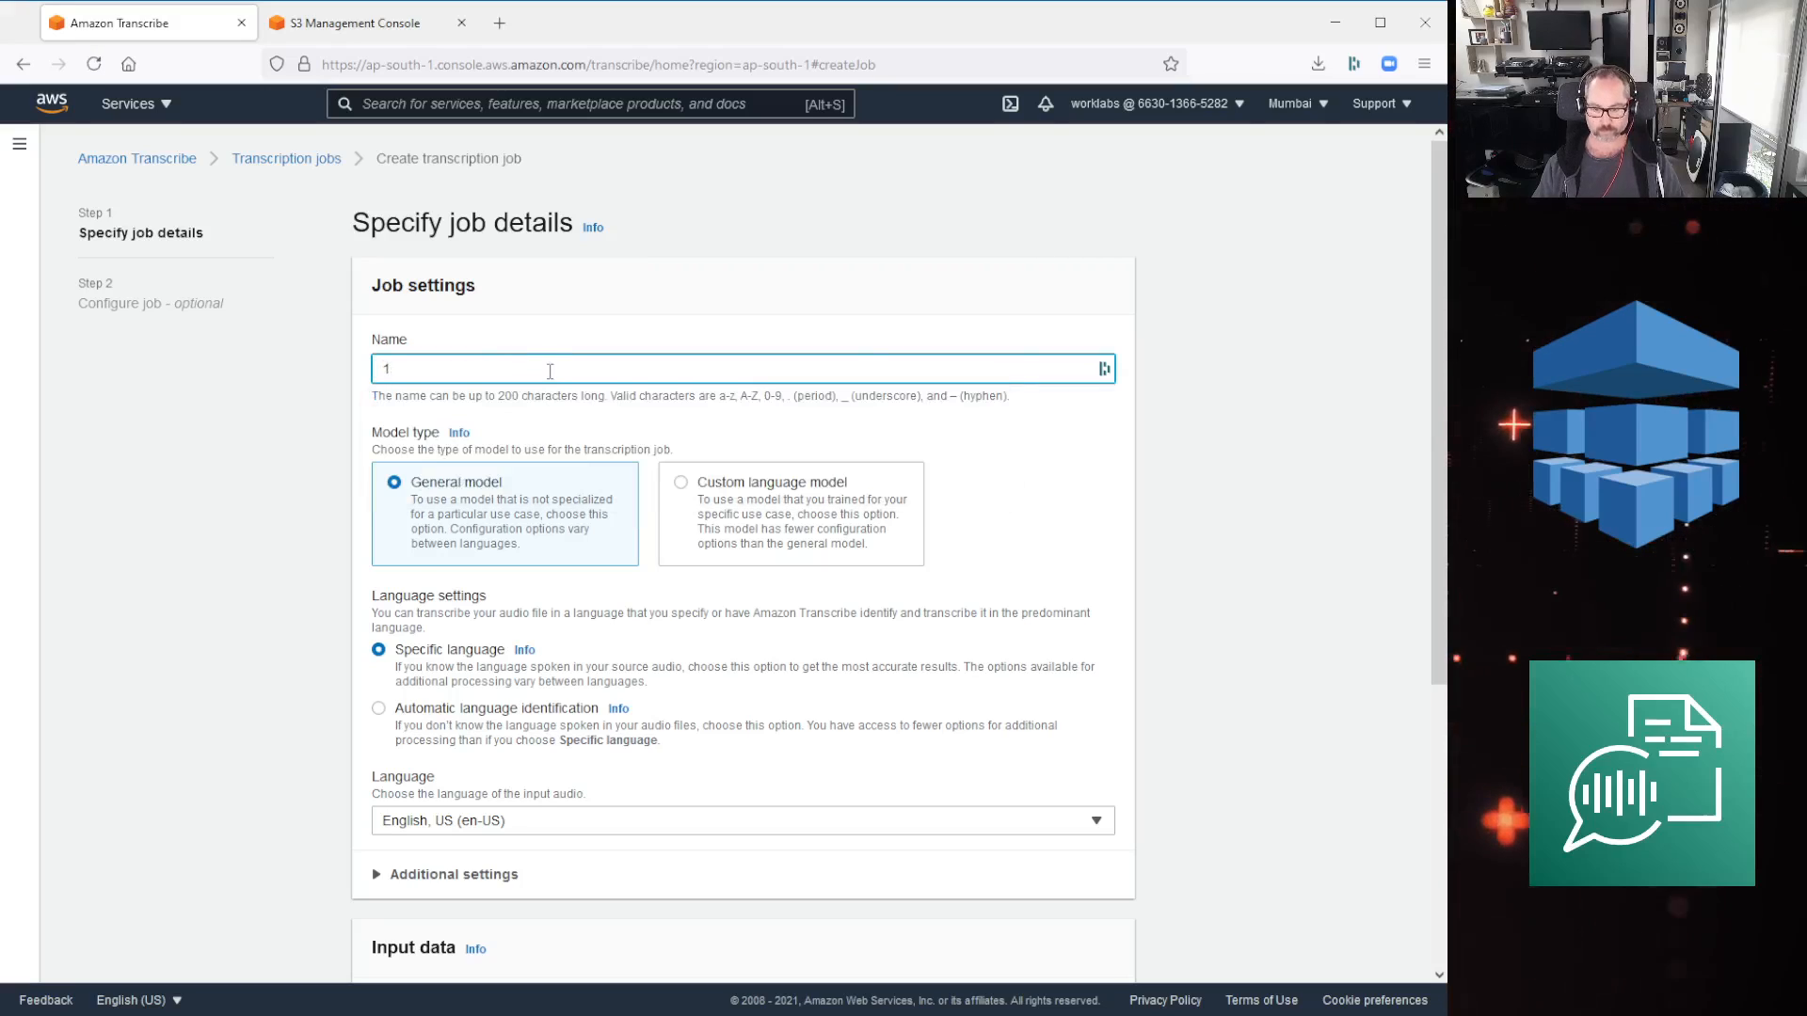
{"action": "type", "text": "styoutibevideotranscription"}
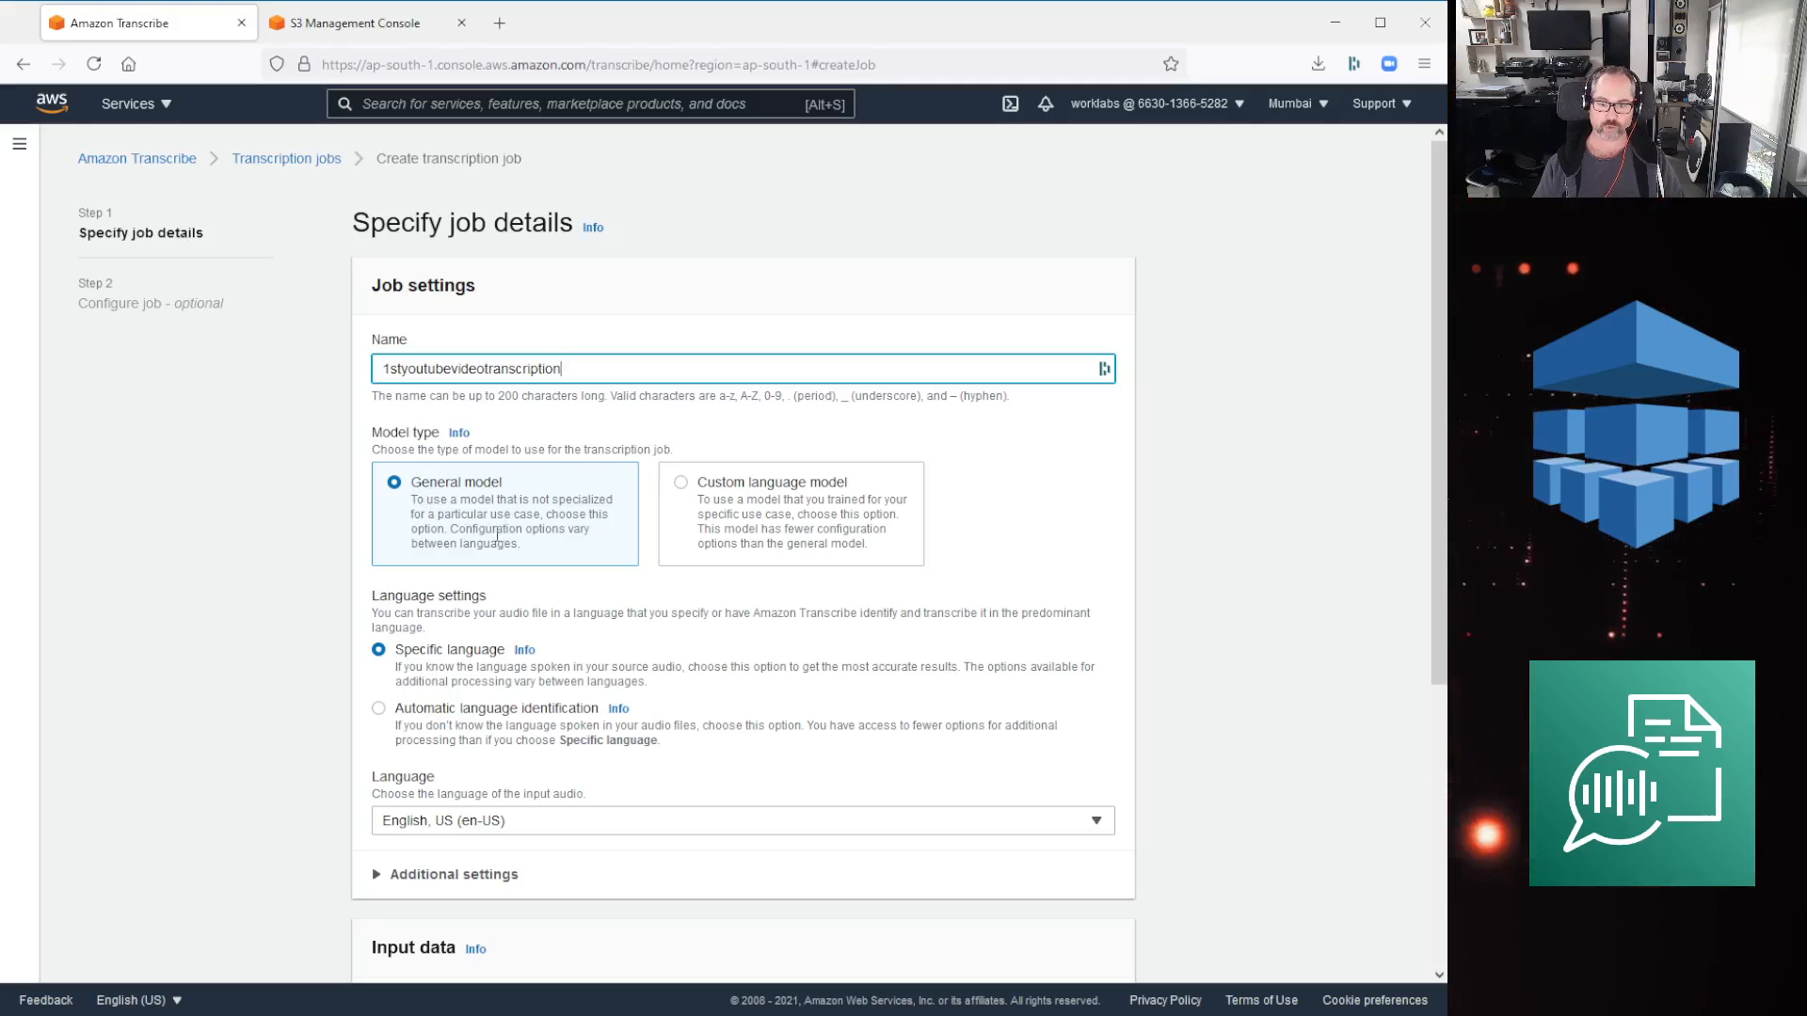
Look through the languages available for the input audio without changing the selection.
{"action": "scroll", "coordinate": [1432, 442], "scroll_direction": "down", "scroll_amount": 3}
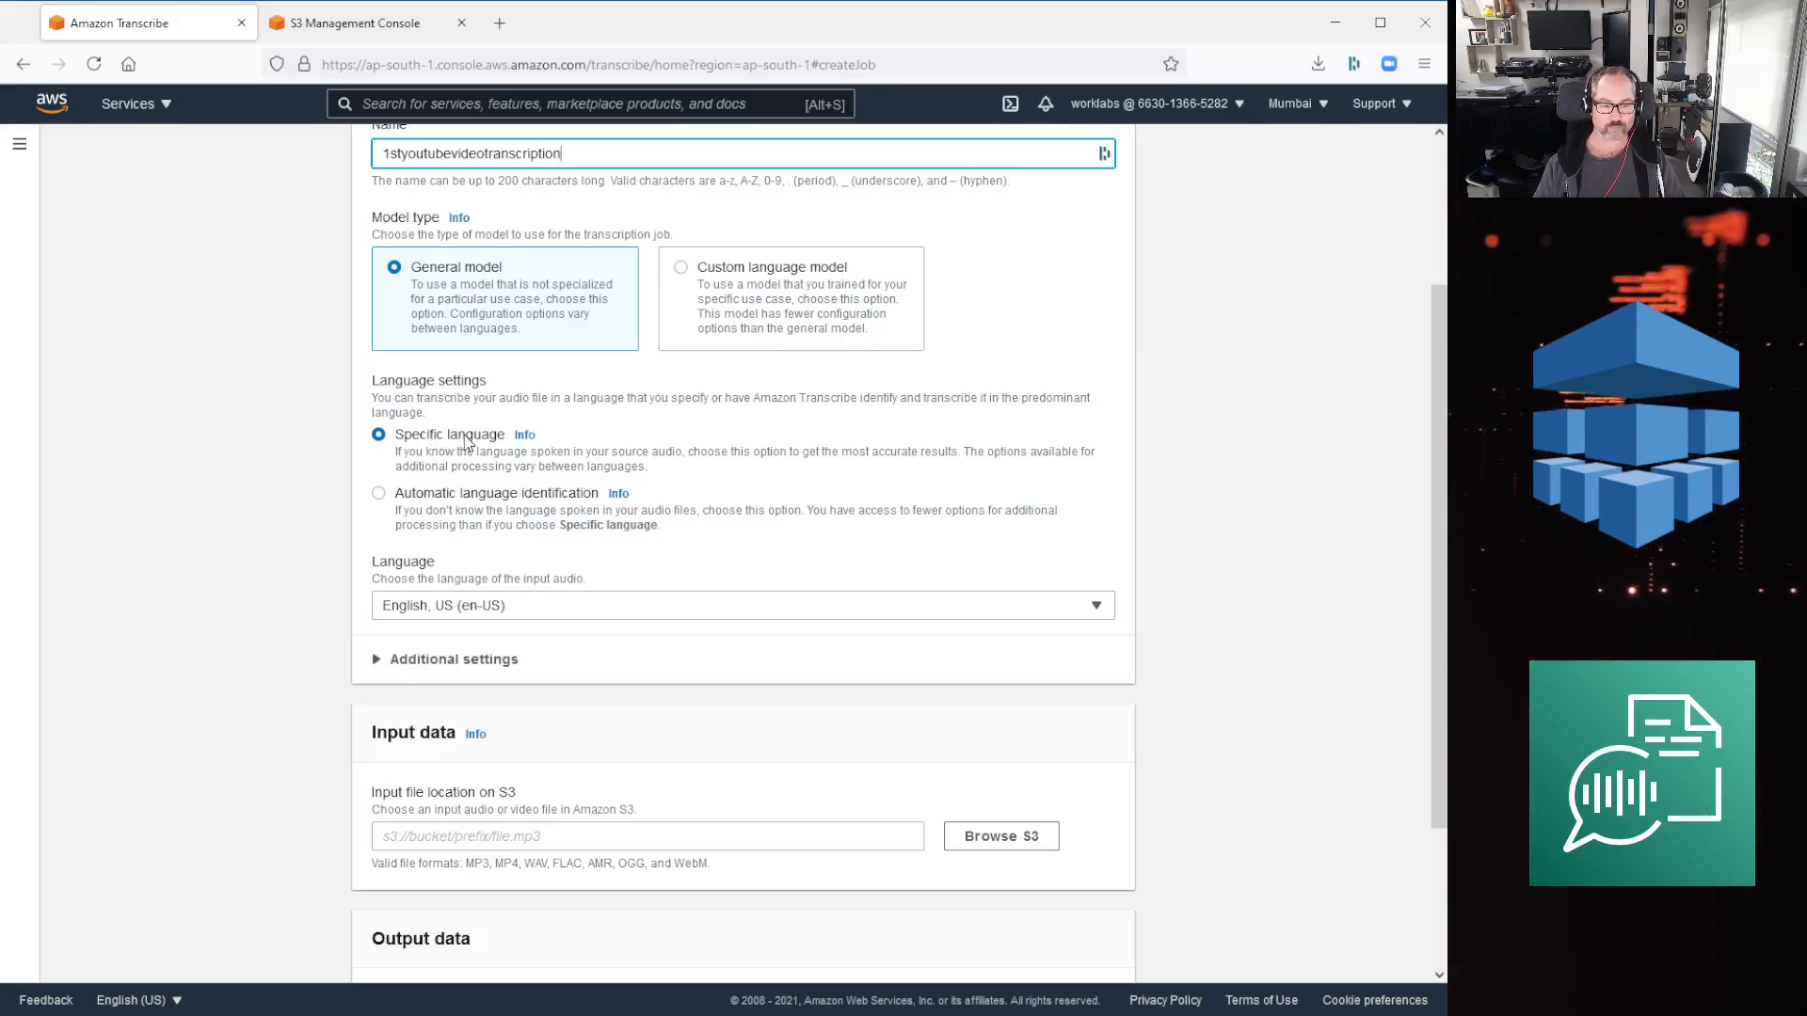
{"action": "left_click", "coordinate": [428, 612]}
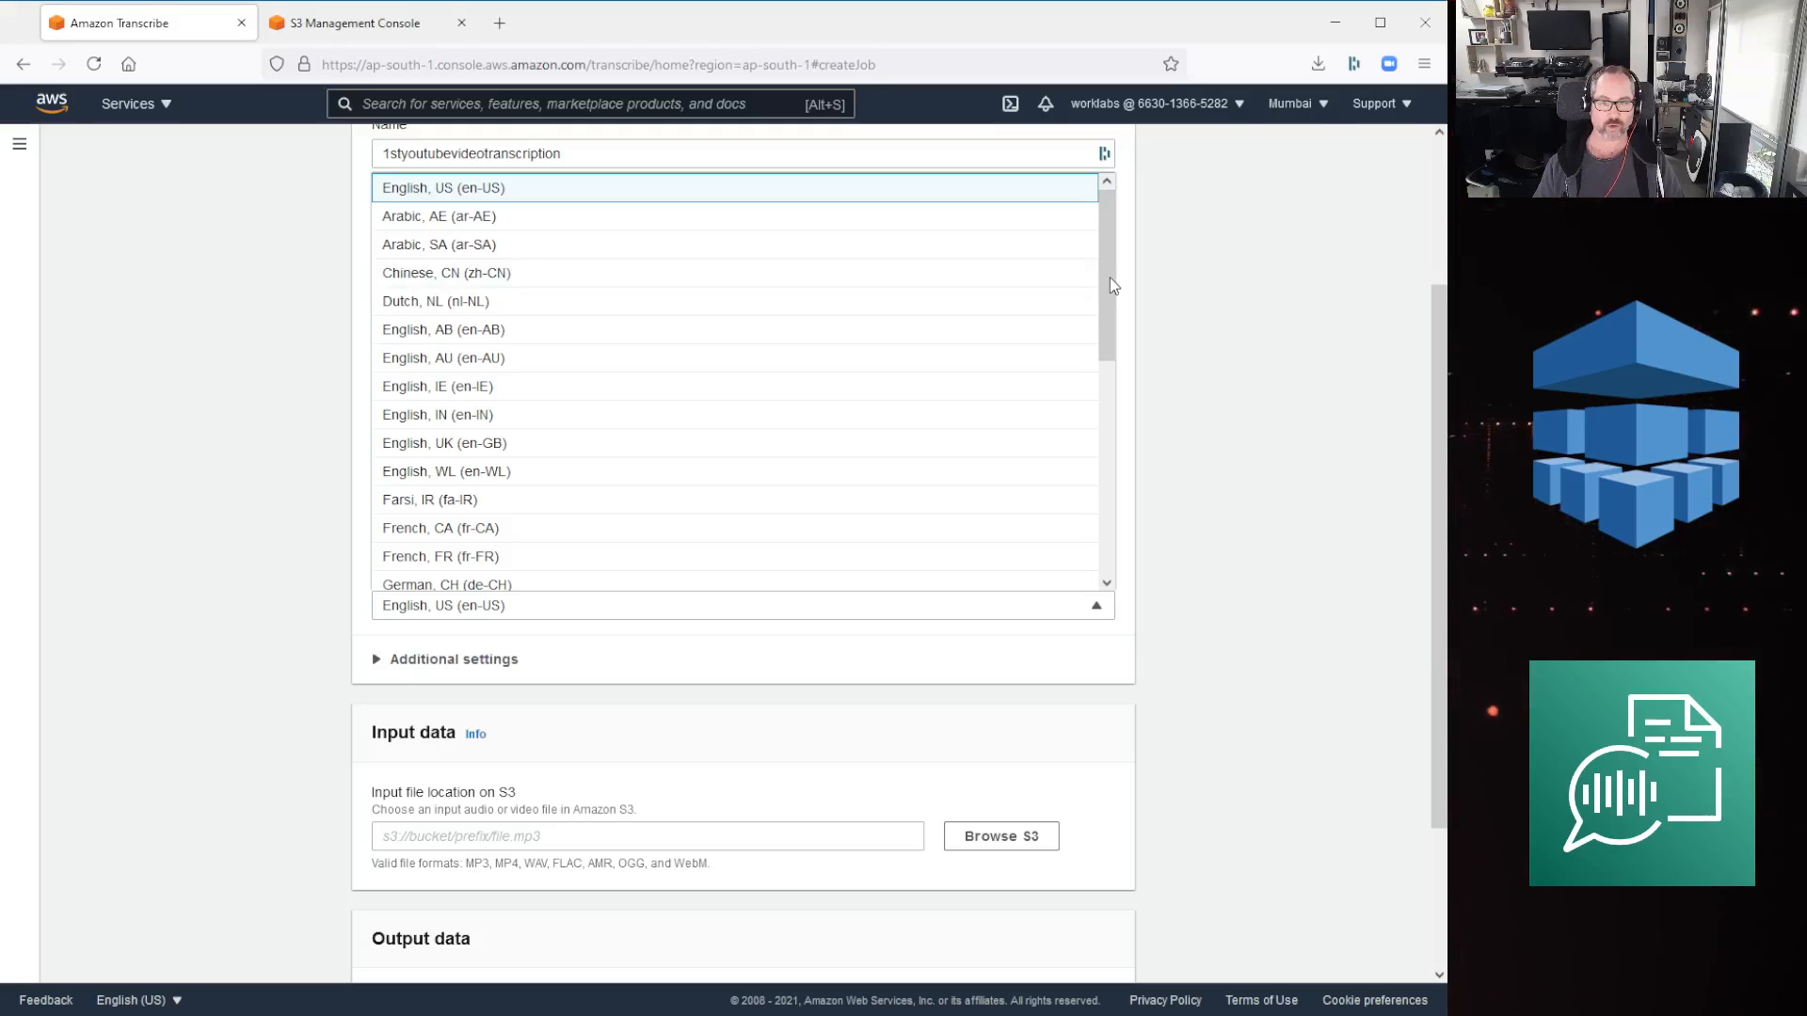
{"action": "left_click_drag", "start_coordinate": [1112, 284], "coordinate": [1120, 242]}
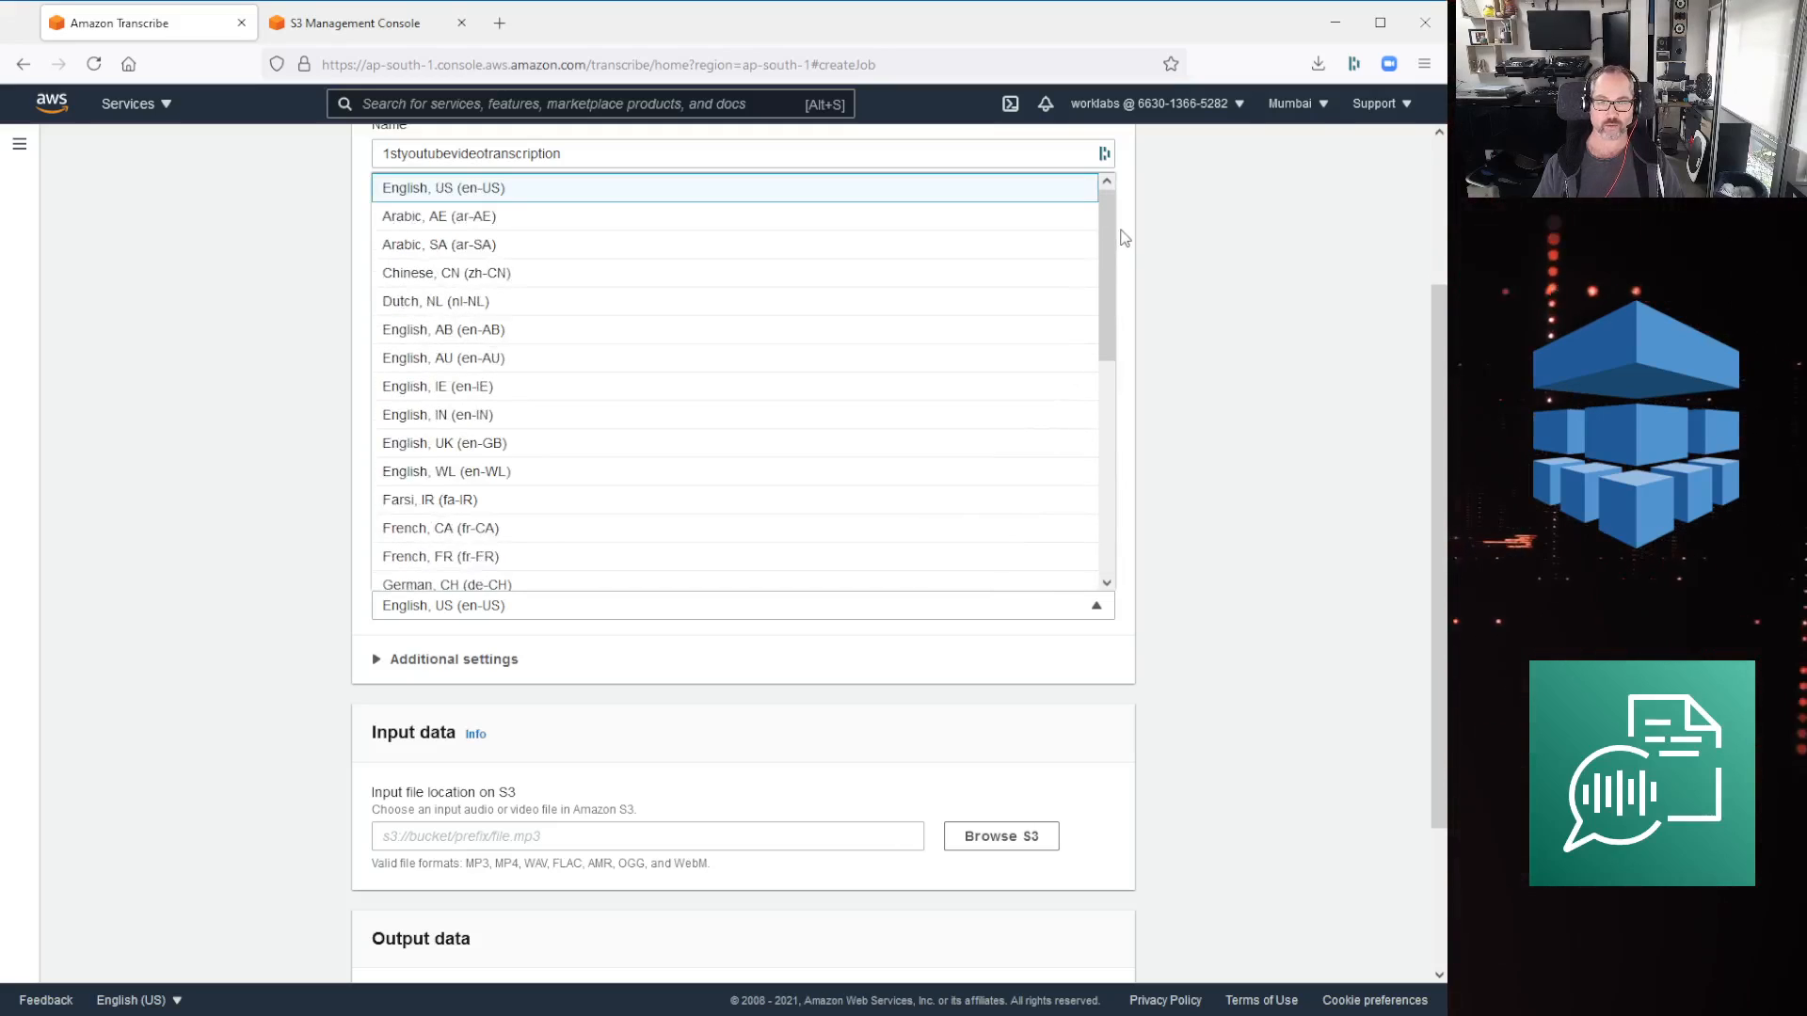
{"action": "left_click", "coordinate": [1261, 420]}
Browse S3 for the job's input file and open the transcribe-bucket-youtube-demo bucket.
{"action": "scroll", "coordinate": [1363, 597], "scroll_direction": "down", "scroll_amount": 2}
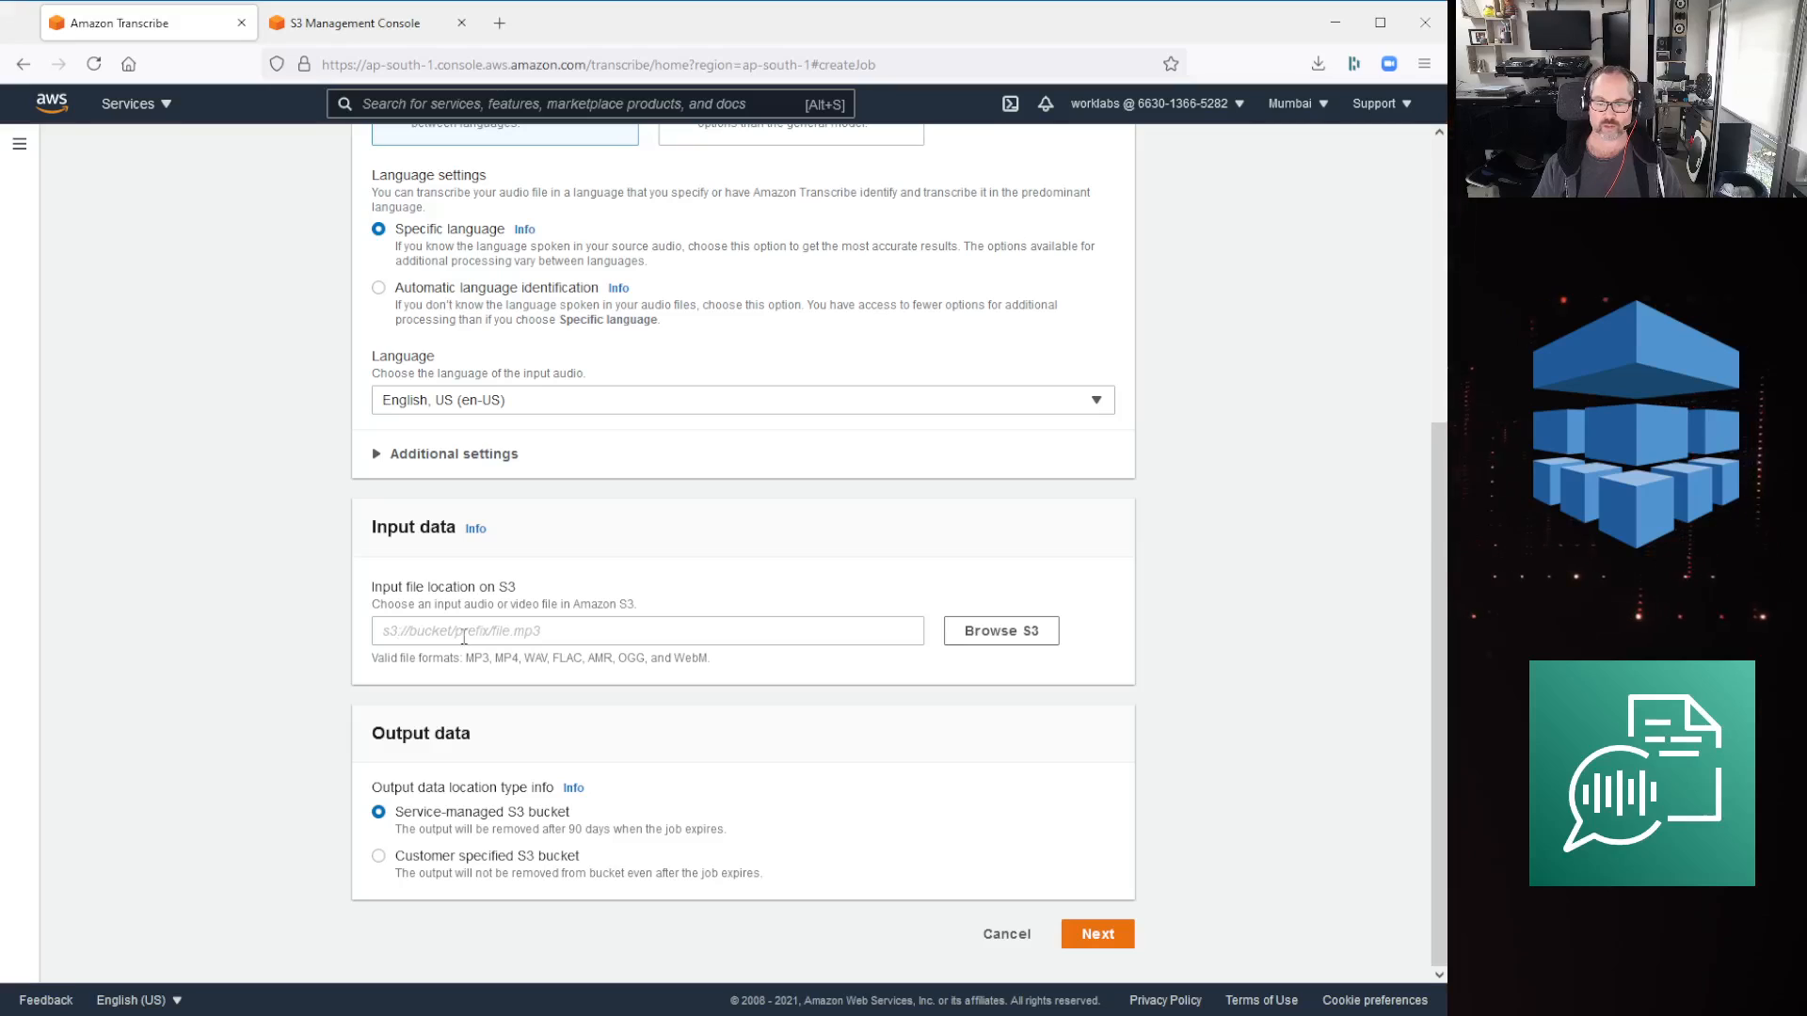
{"action": "left_click", "coordinate": [989, 639]}
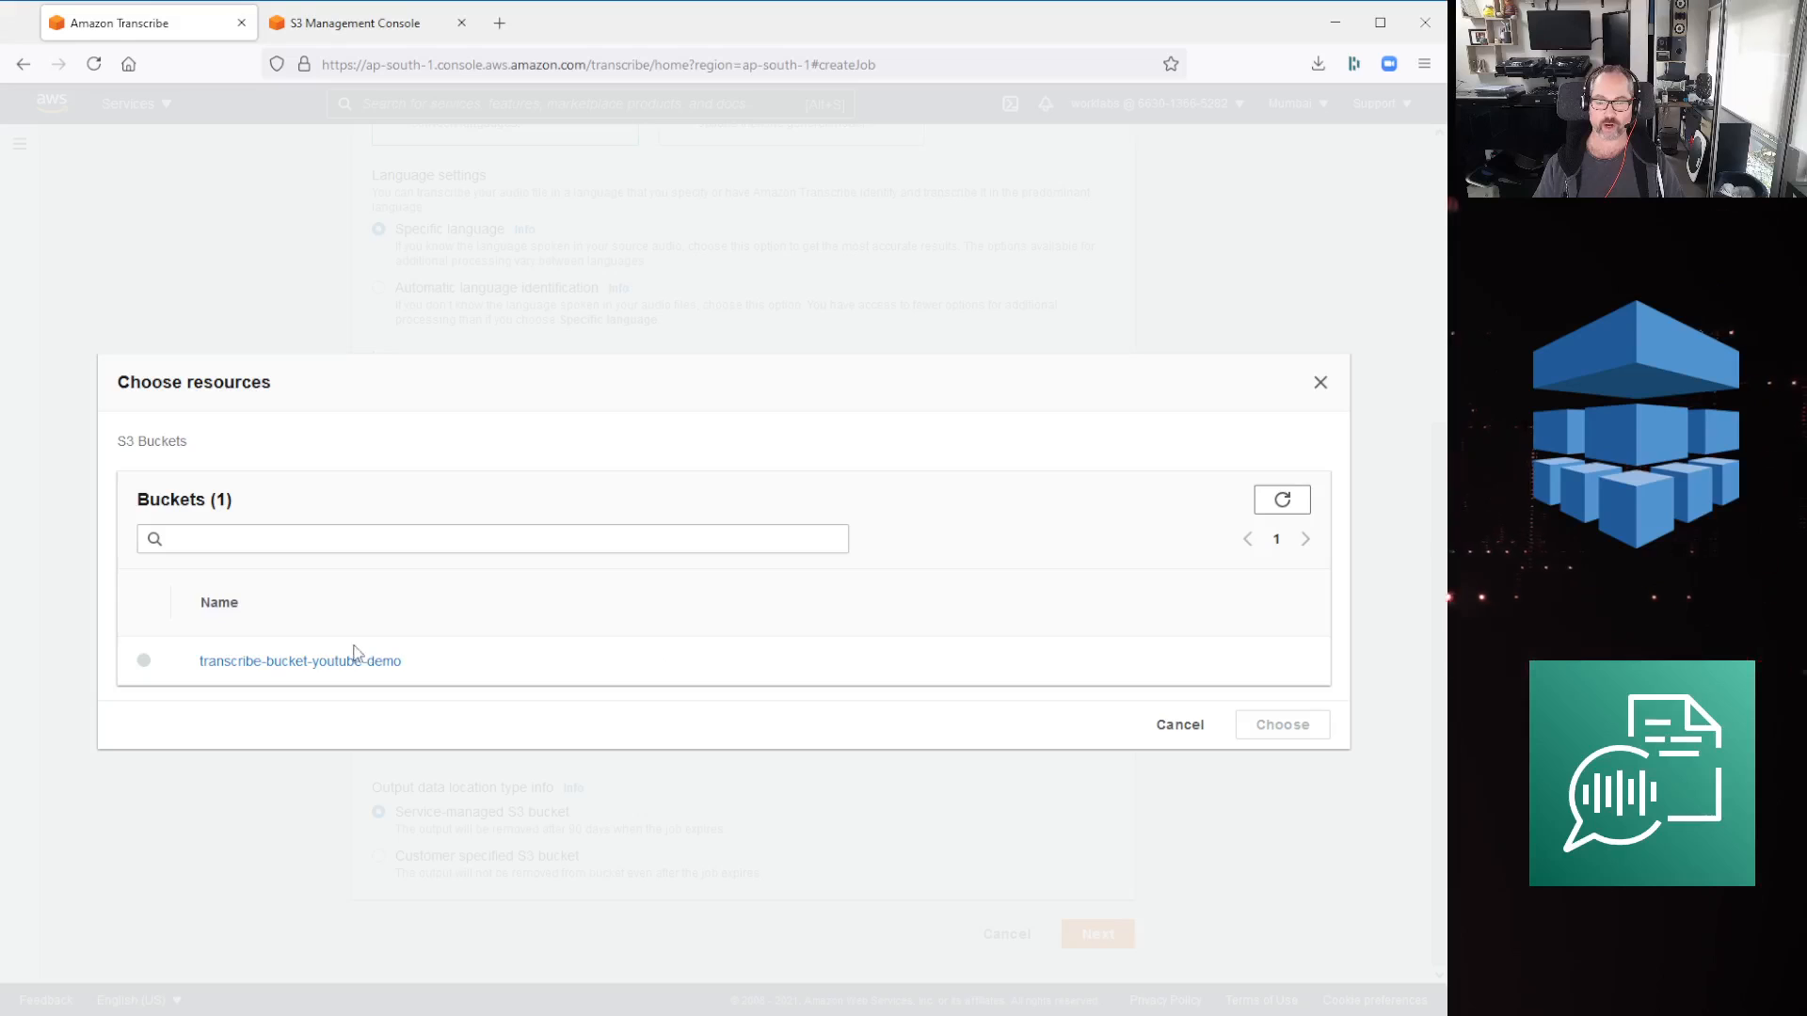
{"action": "left_click", "coordinate": [299, 661]}
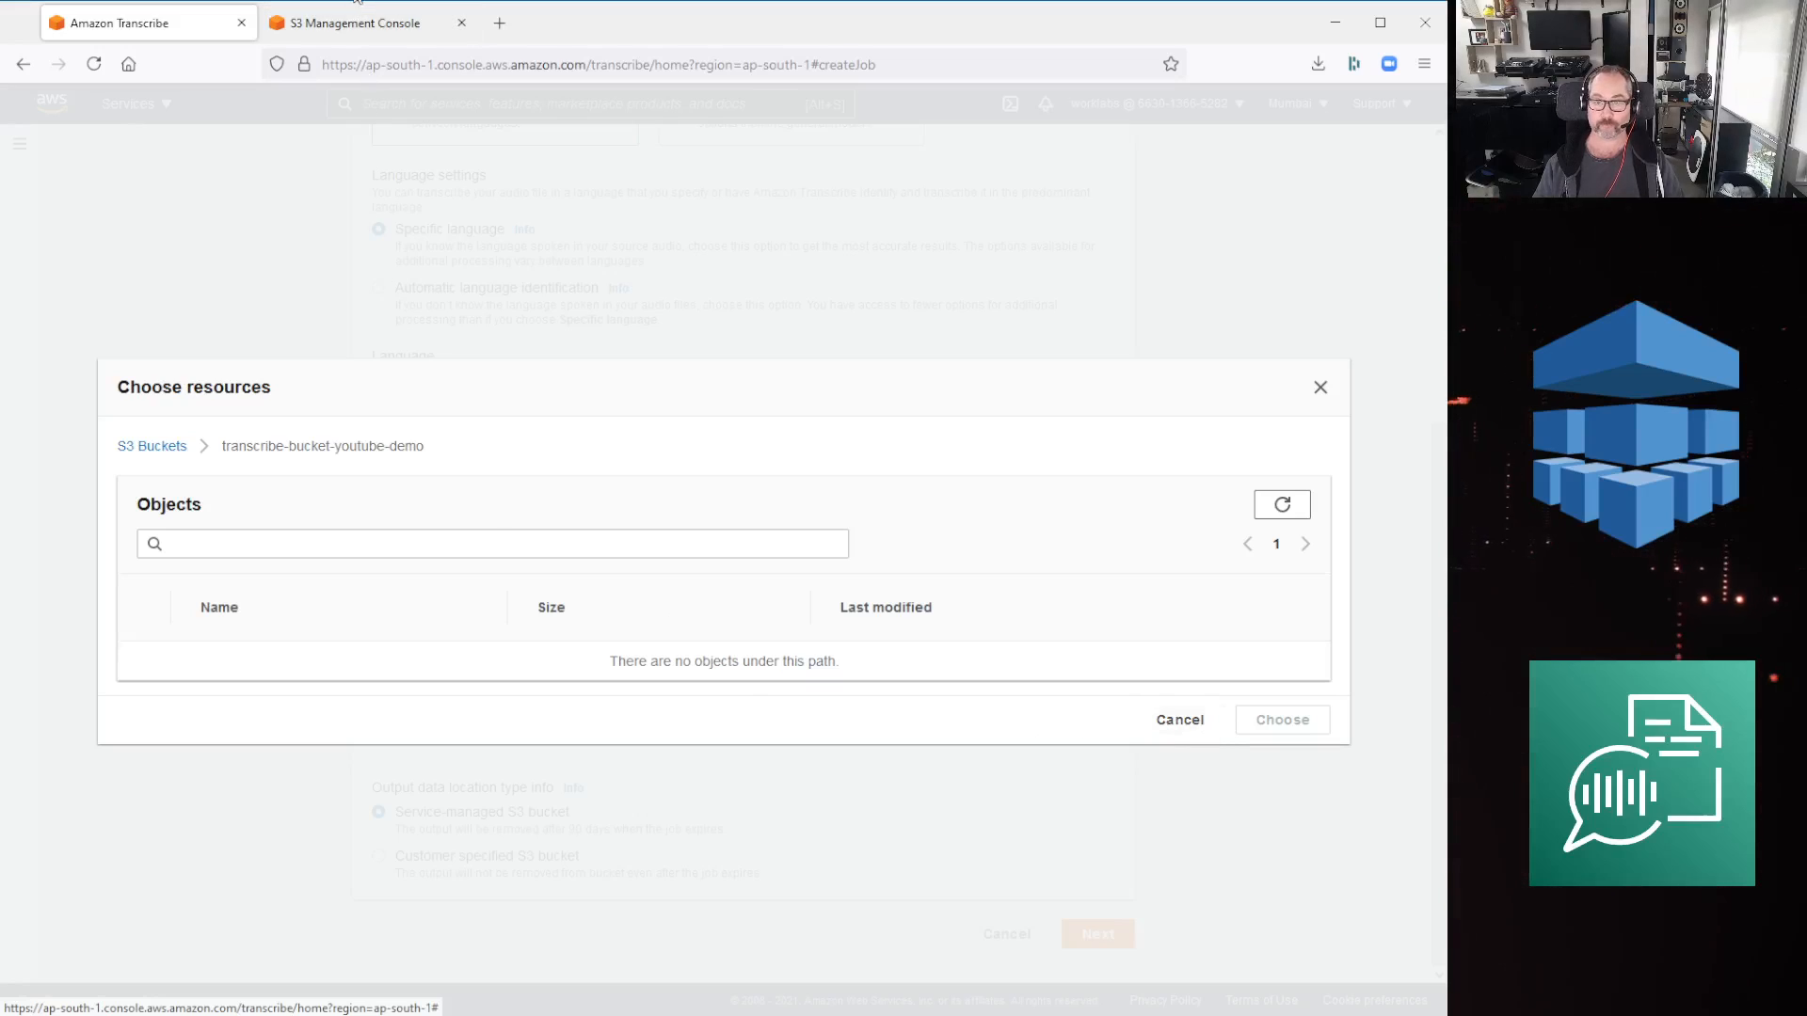
Switch to the S3 console and upload Docker Get Started.mkv to the transcribe-bucket-youtube-demo bucket.
{"action": "left_click", "coordinate": [344, 28]}
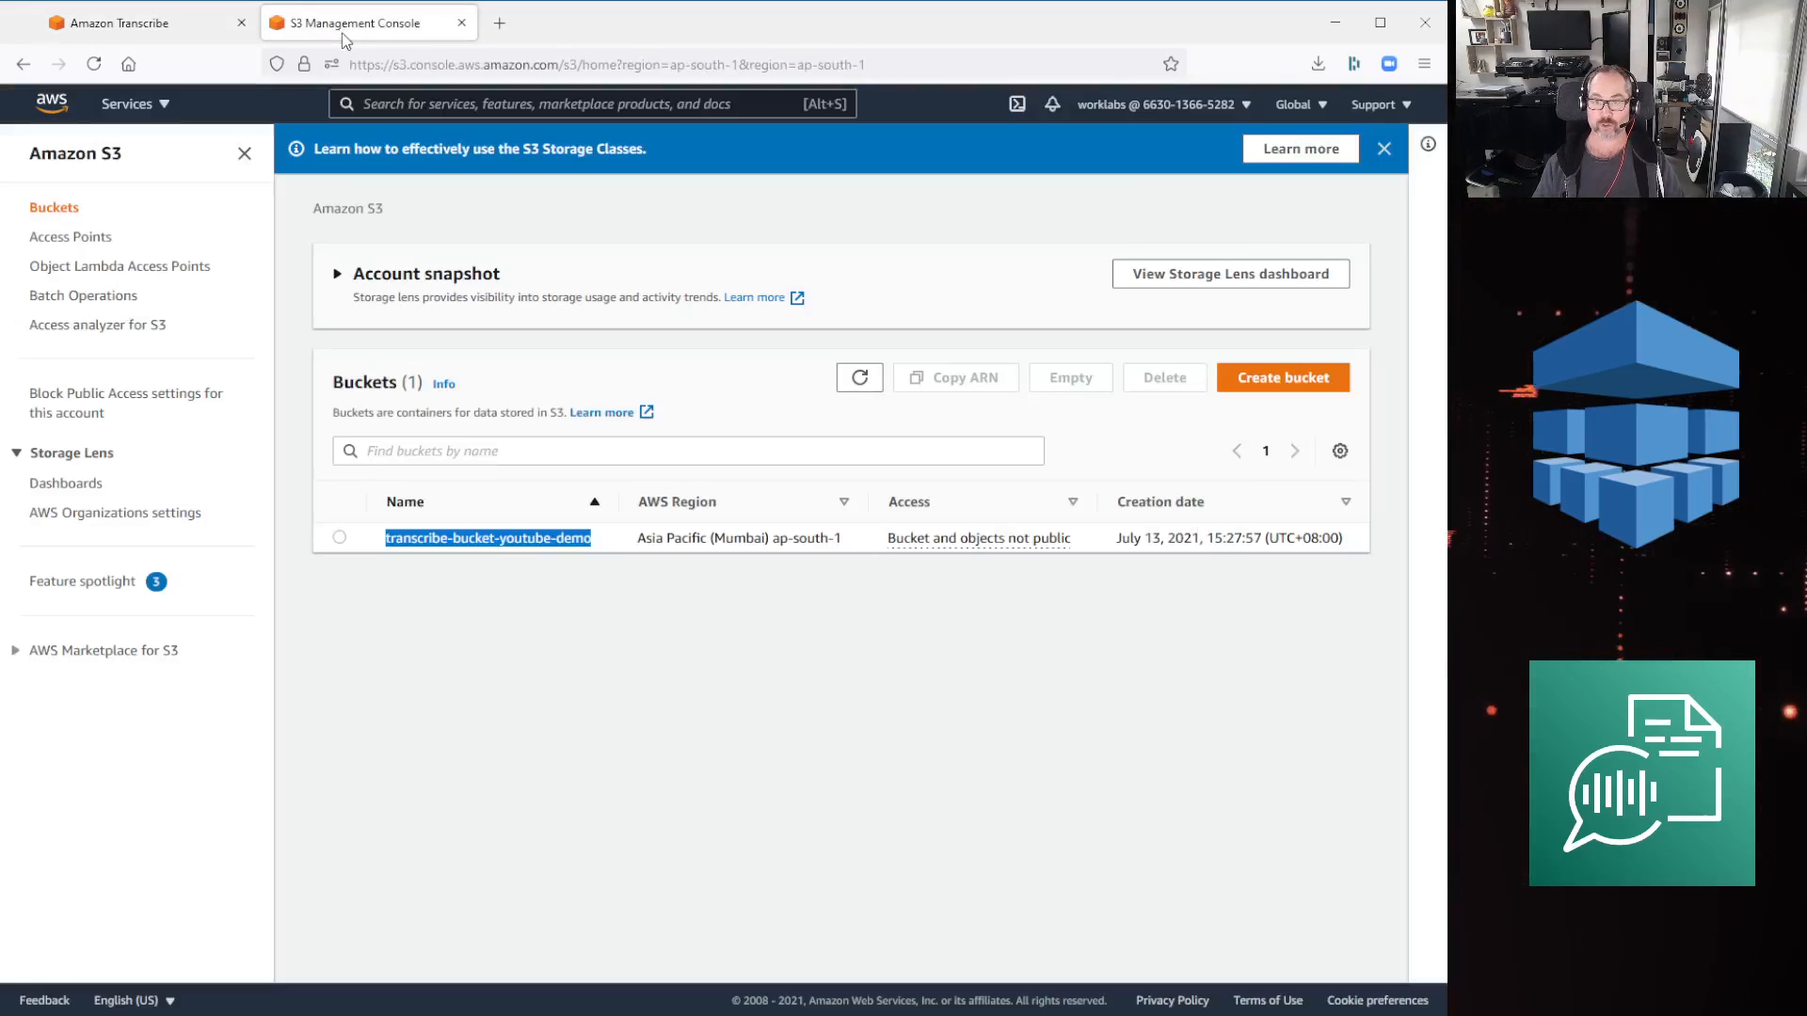
{"action": "left_click", "coordinate": [576, 536]}
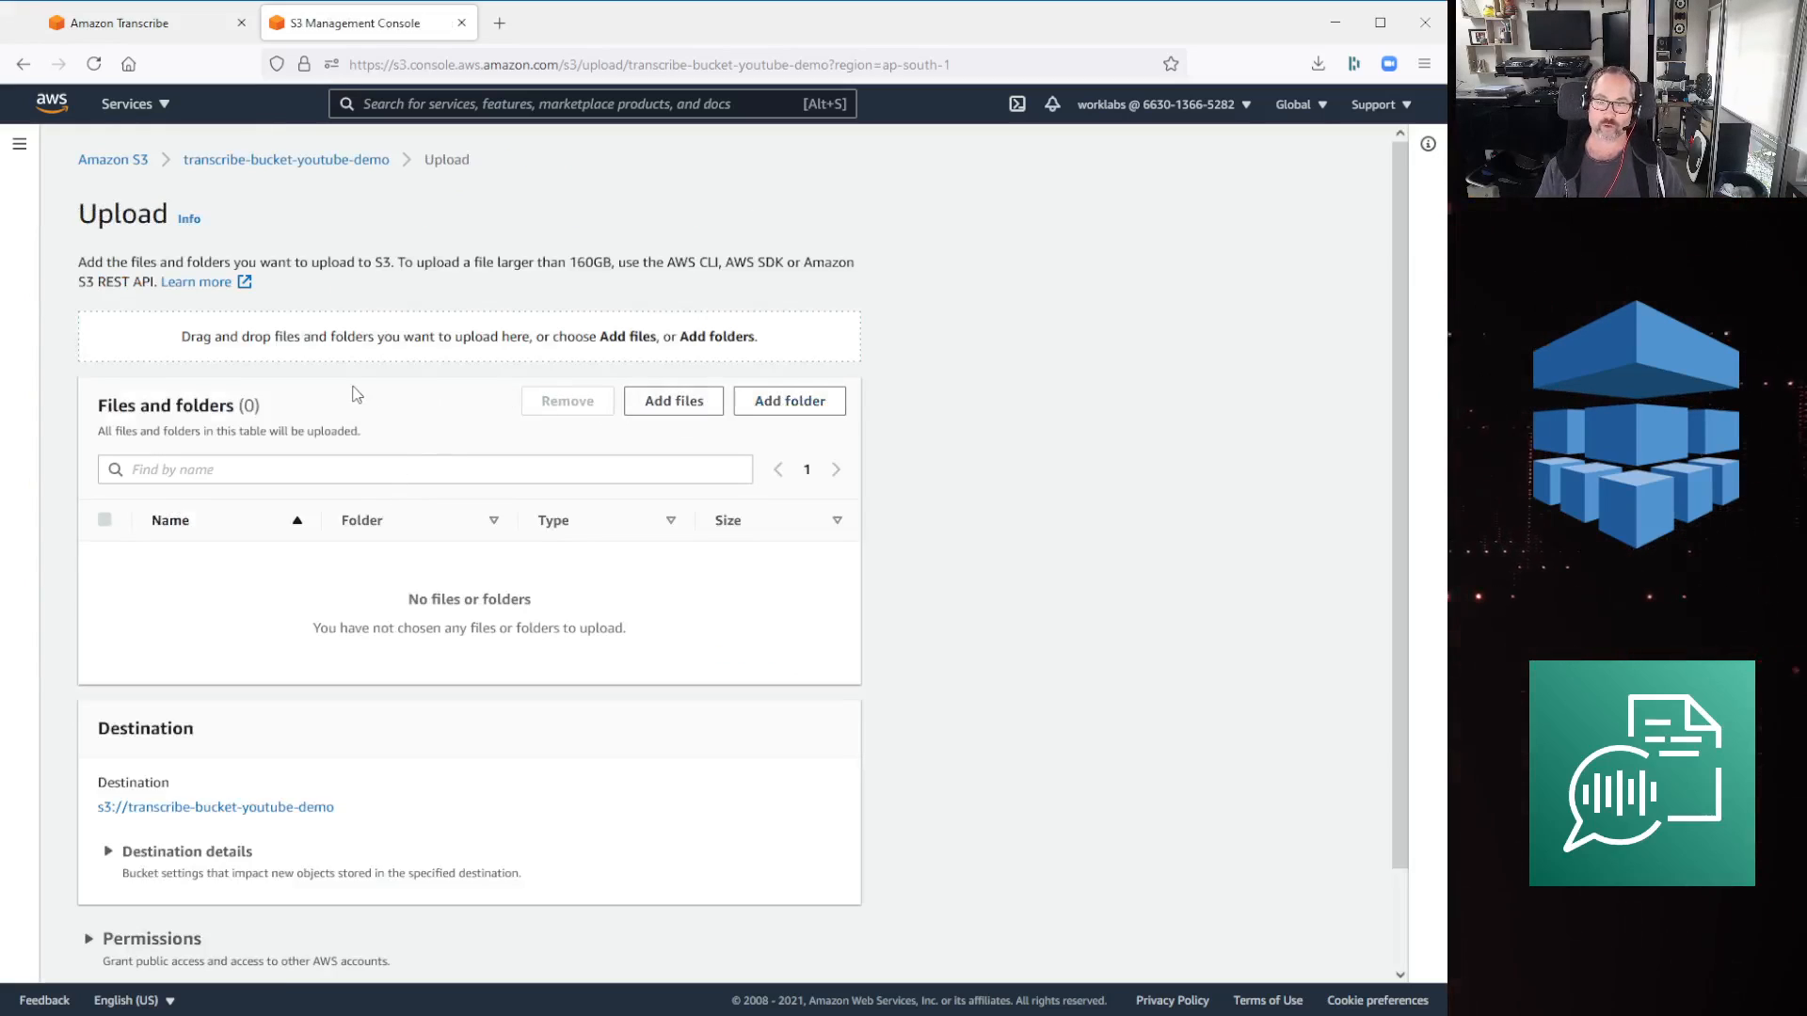
{"action": "left_click", "coordinate": [677, 417]}
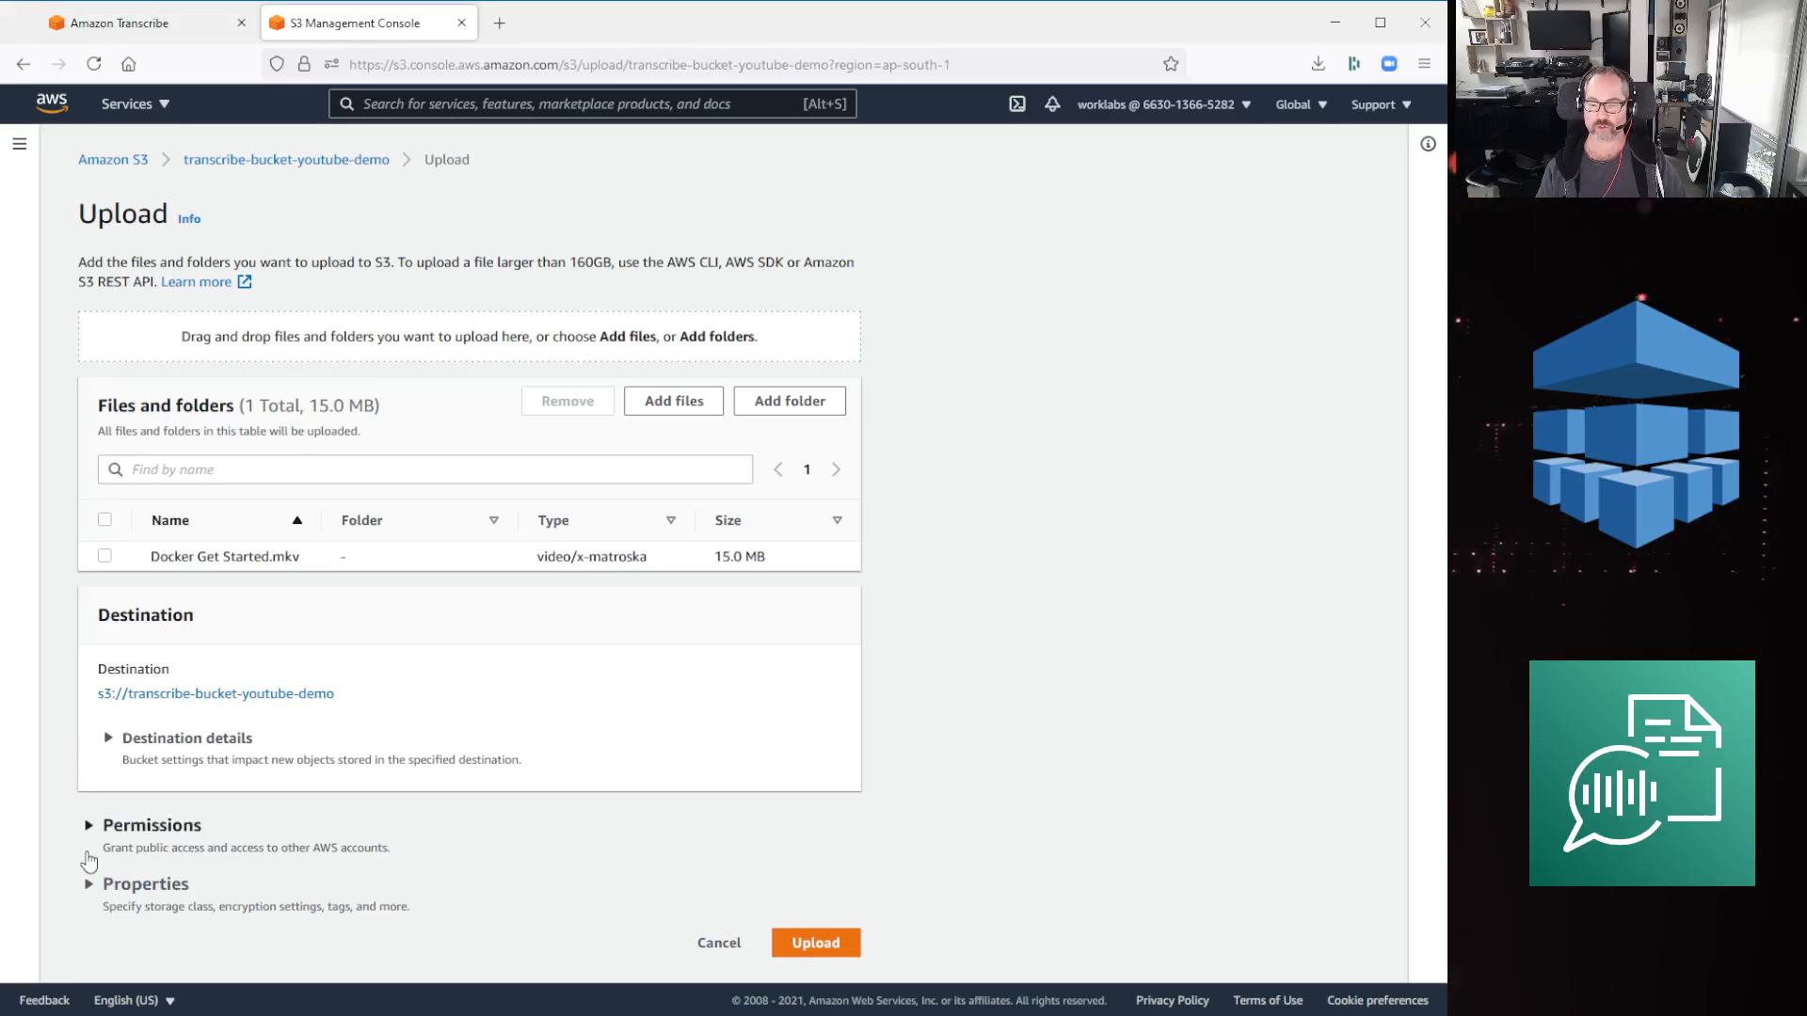
{"action": "left_click", "coordinate": [816, 946]}
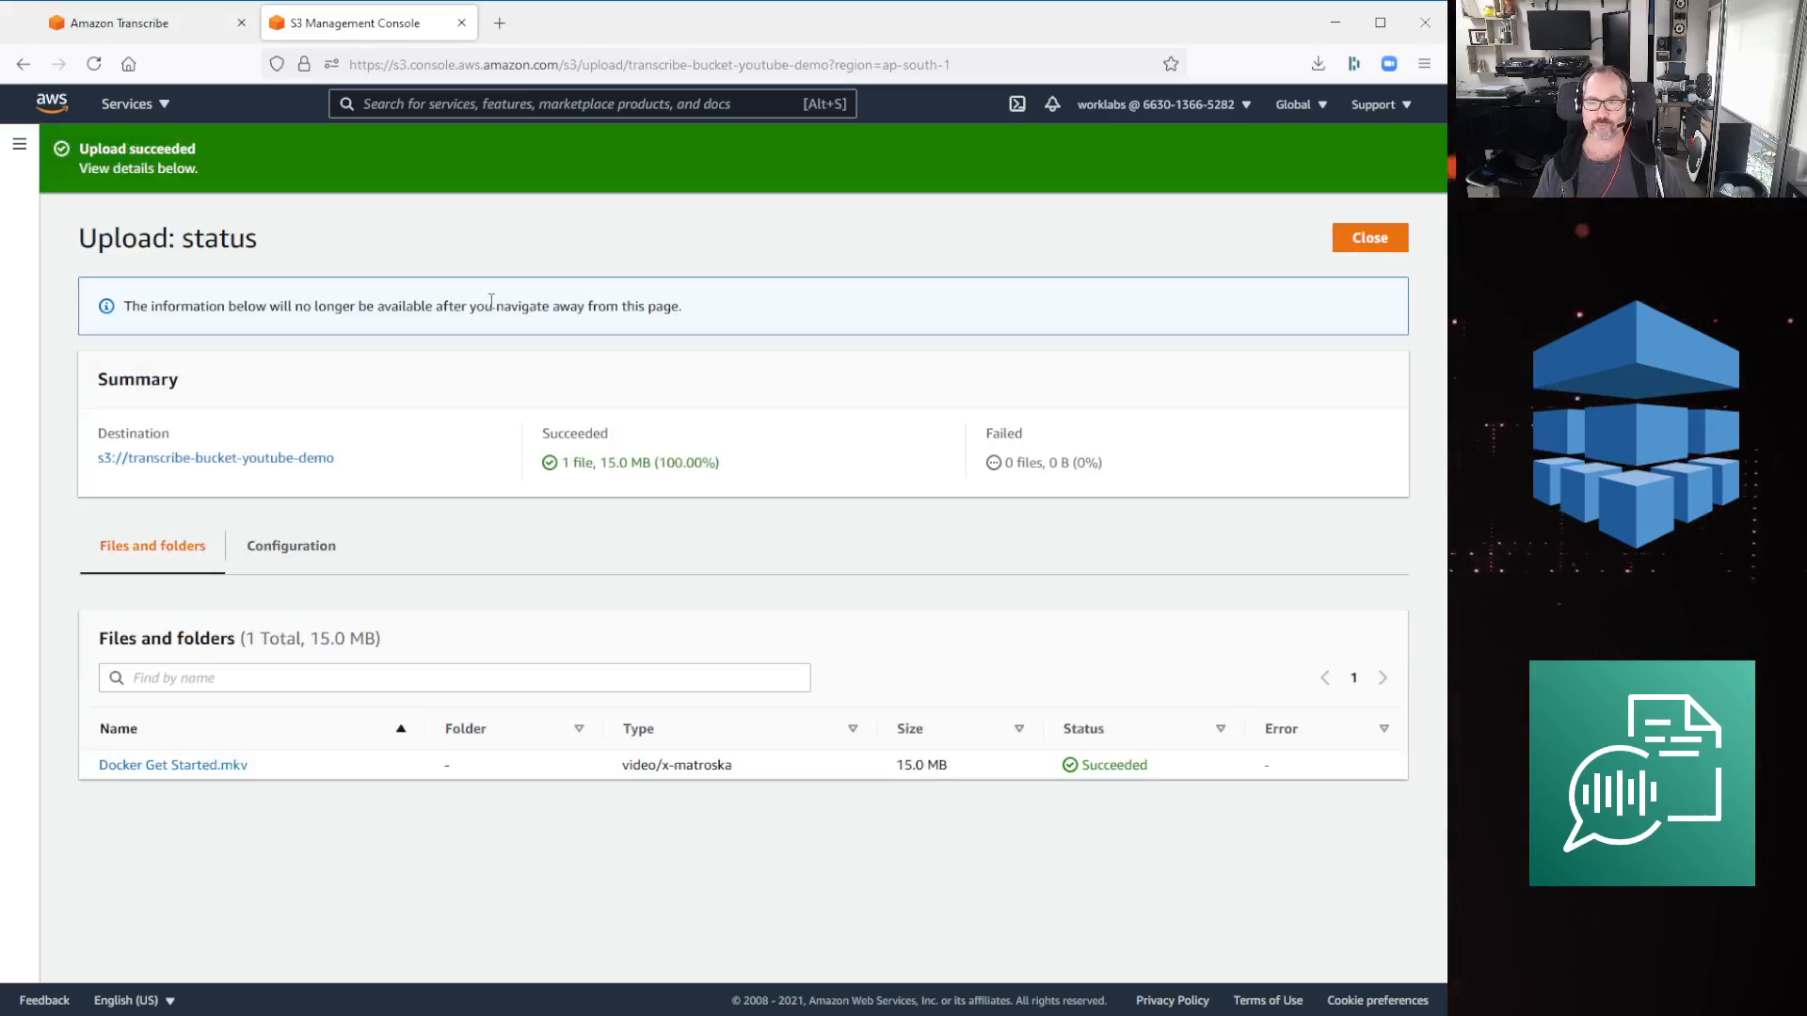
Return to Amazon Transcribe, refresh the bucket's object list and choose Docker Get Started.mkv as the input file.
{"action": "left_click", "coordinate": [139, 28]}
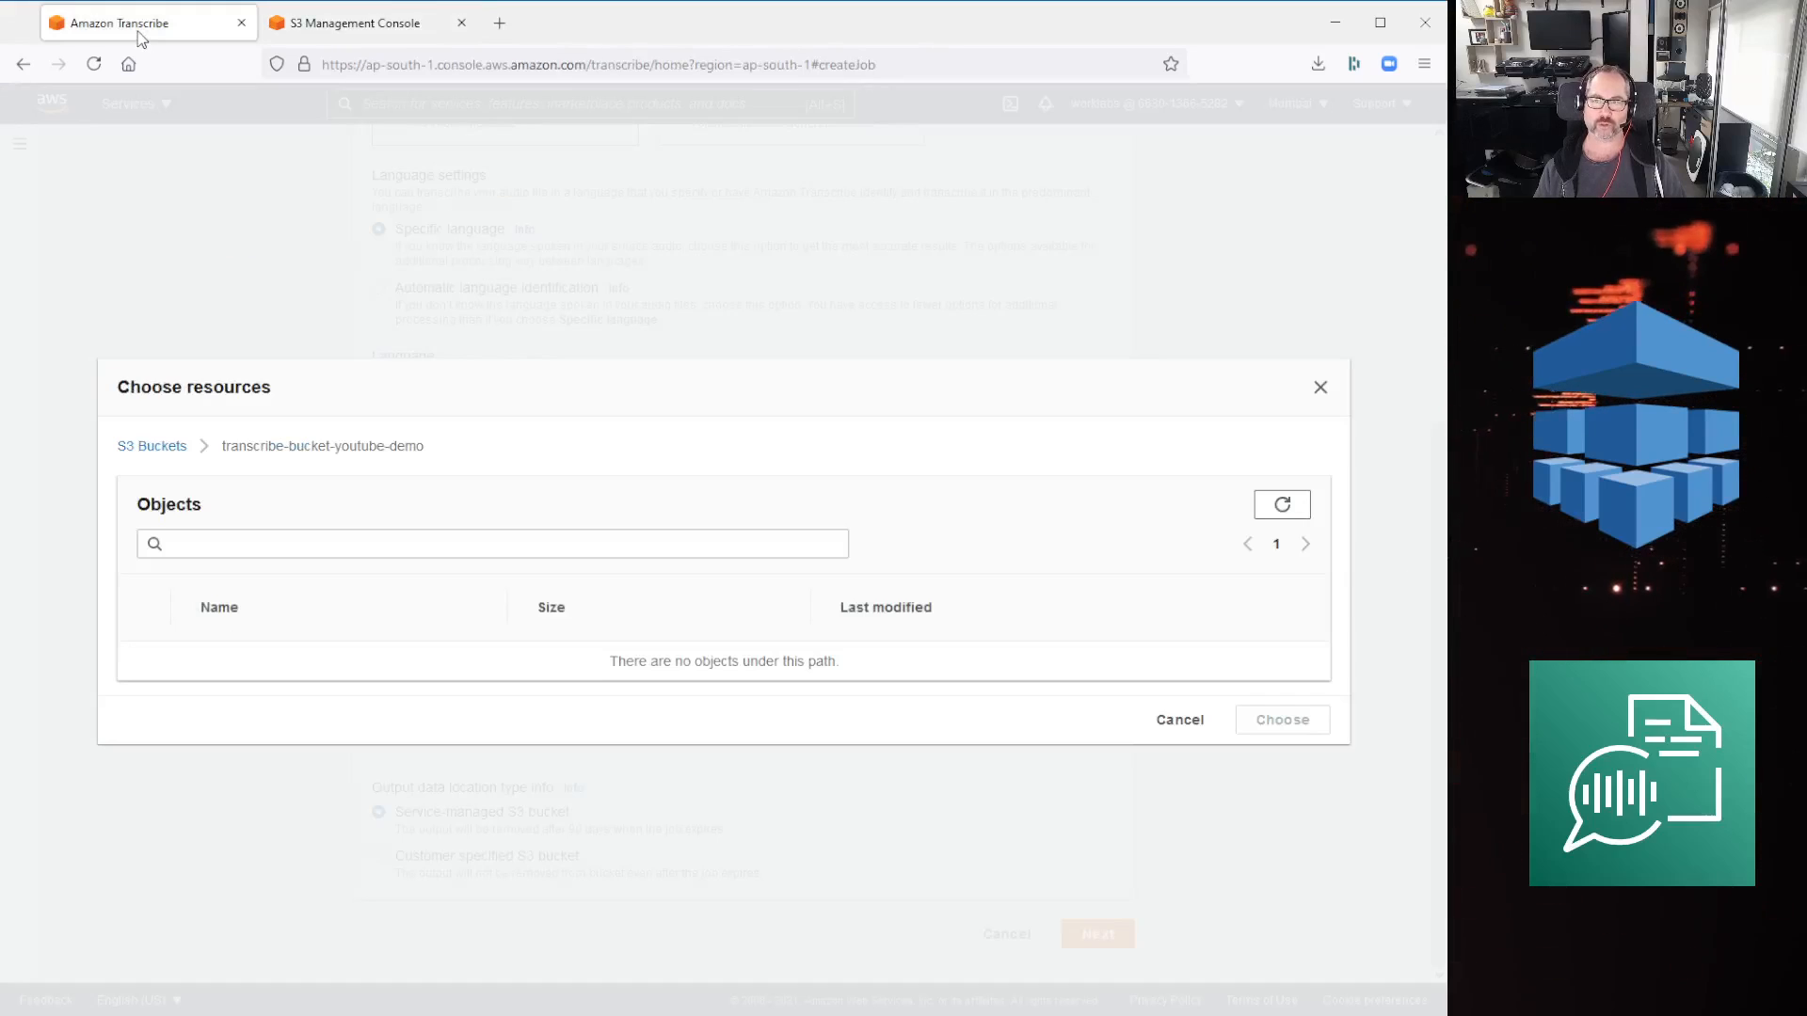
{"action": "left_click", "coordinate": [1295, 511]}
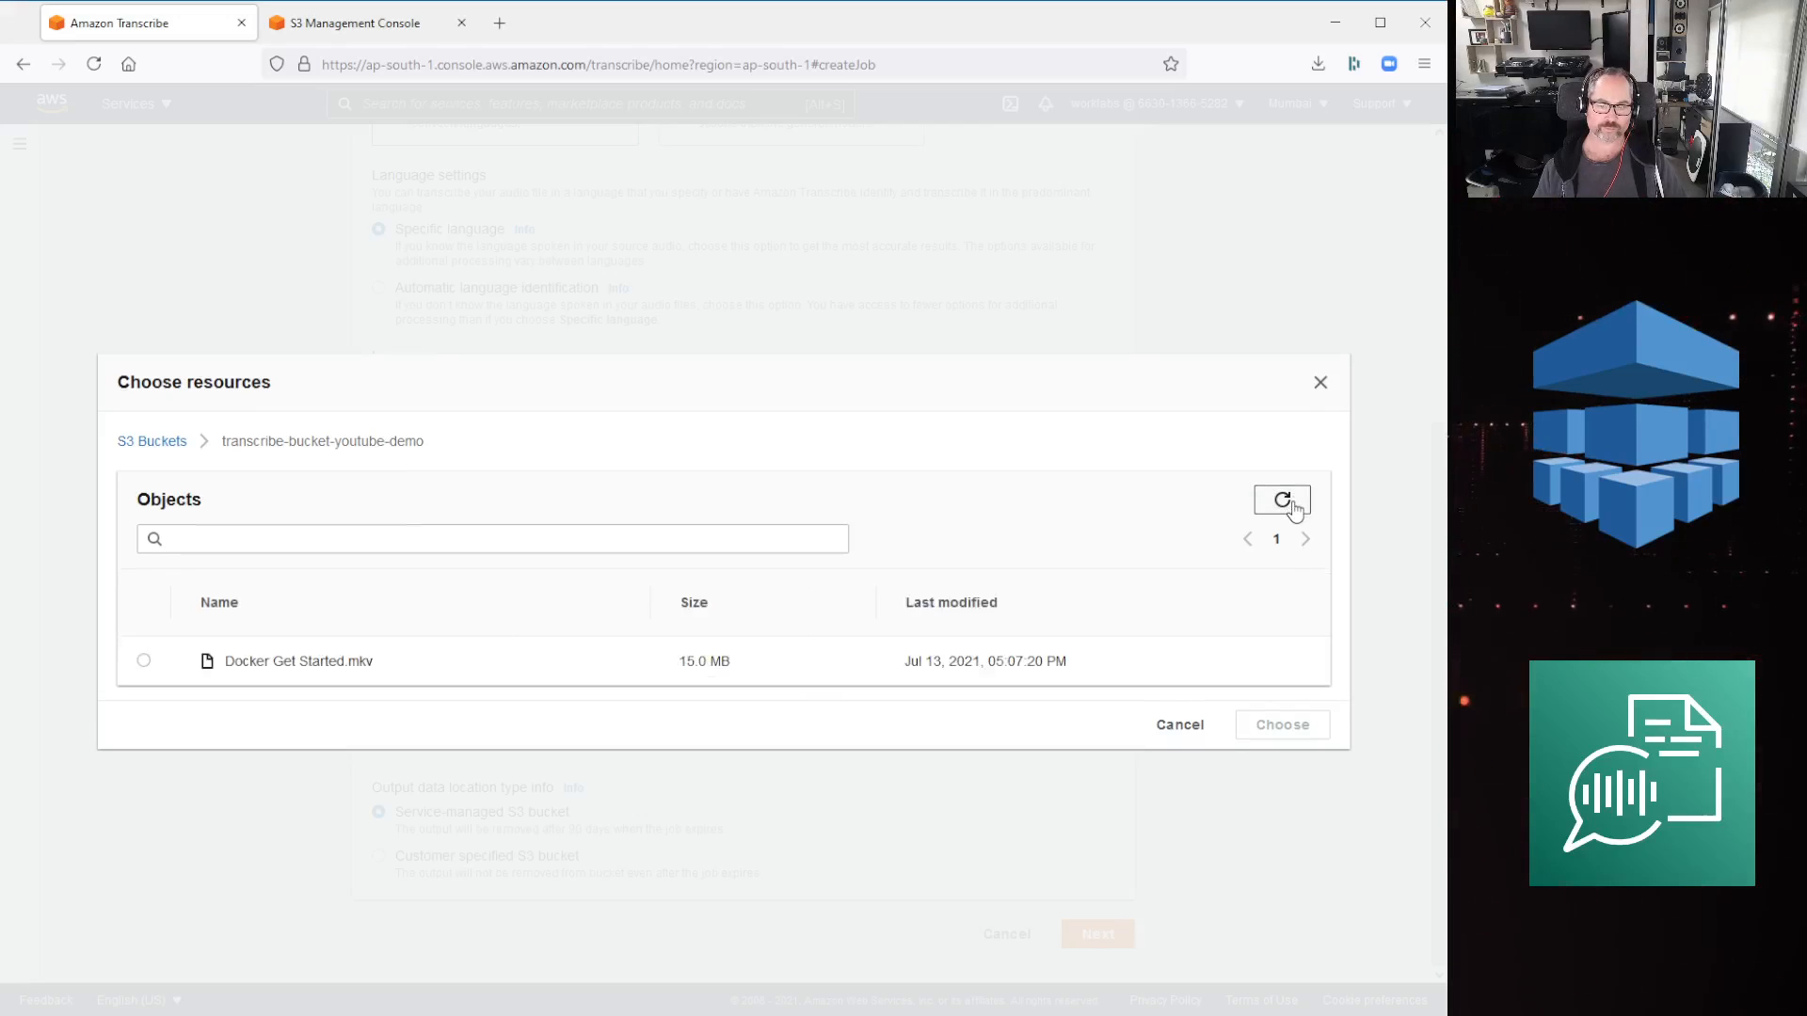
{"action": "left_click", "coordinate": [143, 662]}
{"action": "left_click", "coordinate": [1308, 729]}
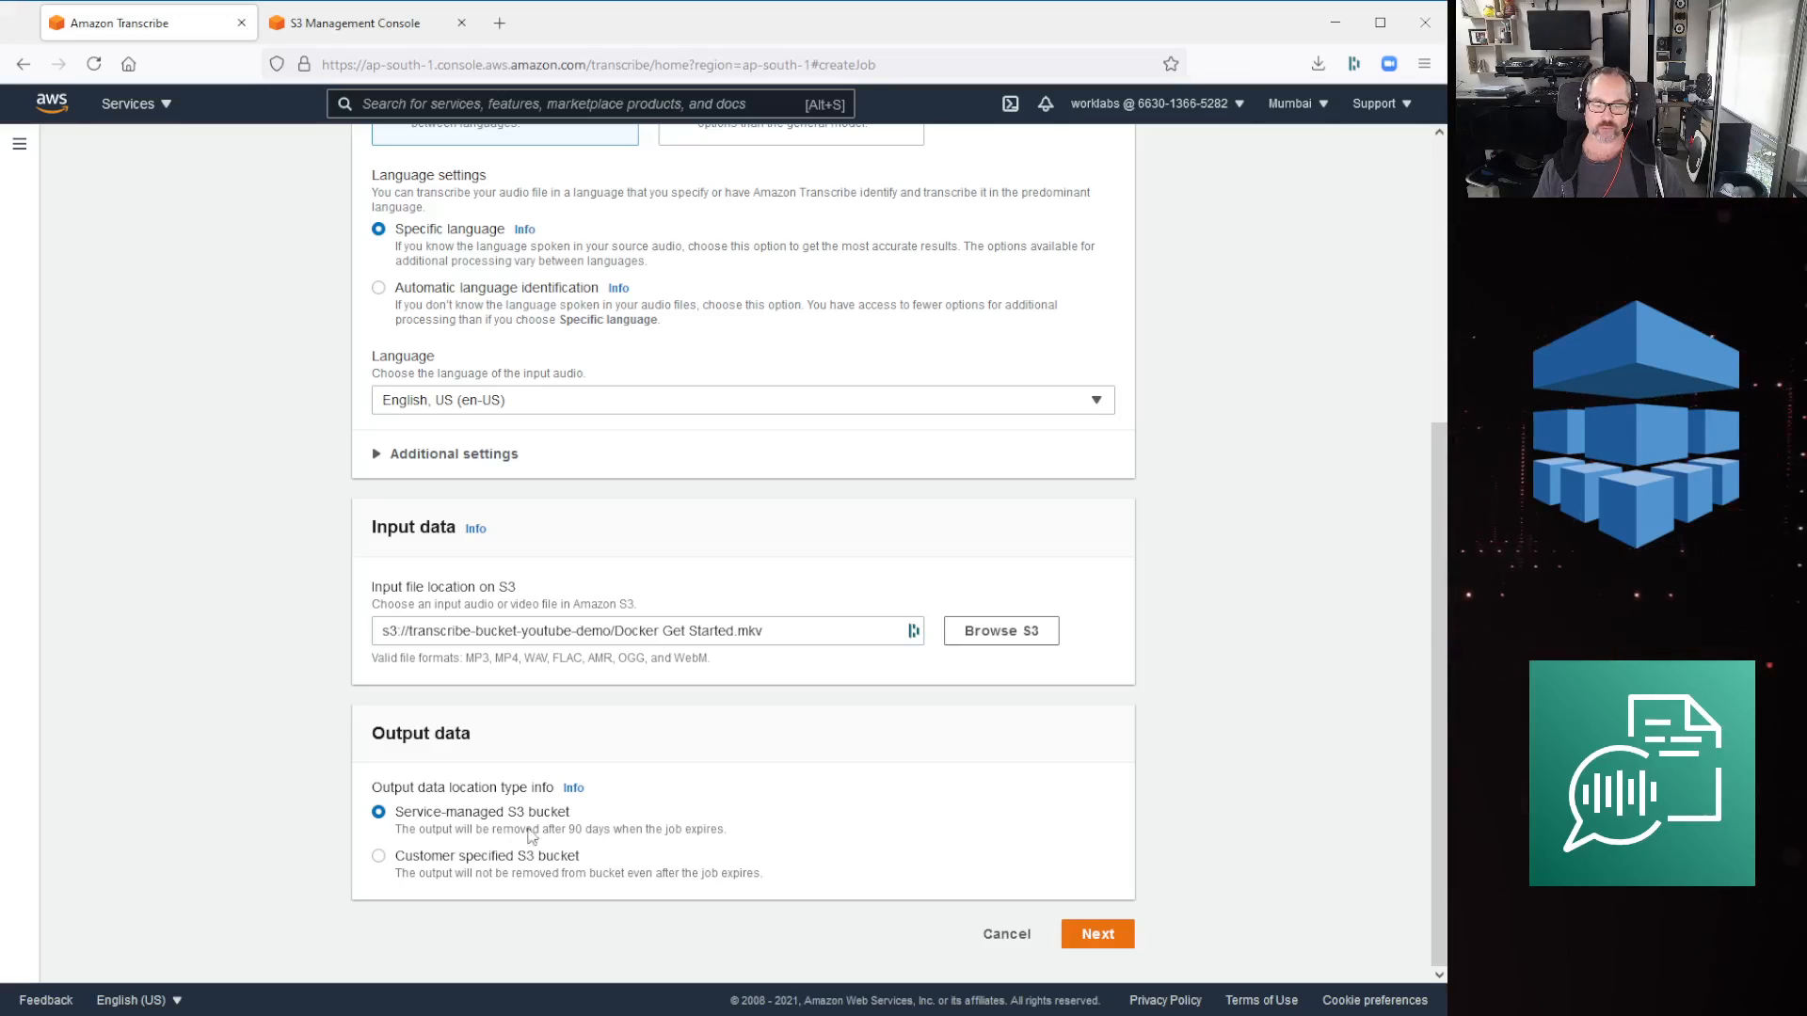
Read the Audio identification help and create the transcription job with the service-managed output bucket and all optional settings off.
{"action": "left_click", "coordinate": [1098, 936]}
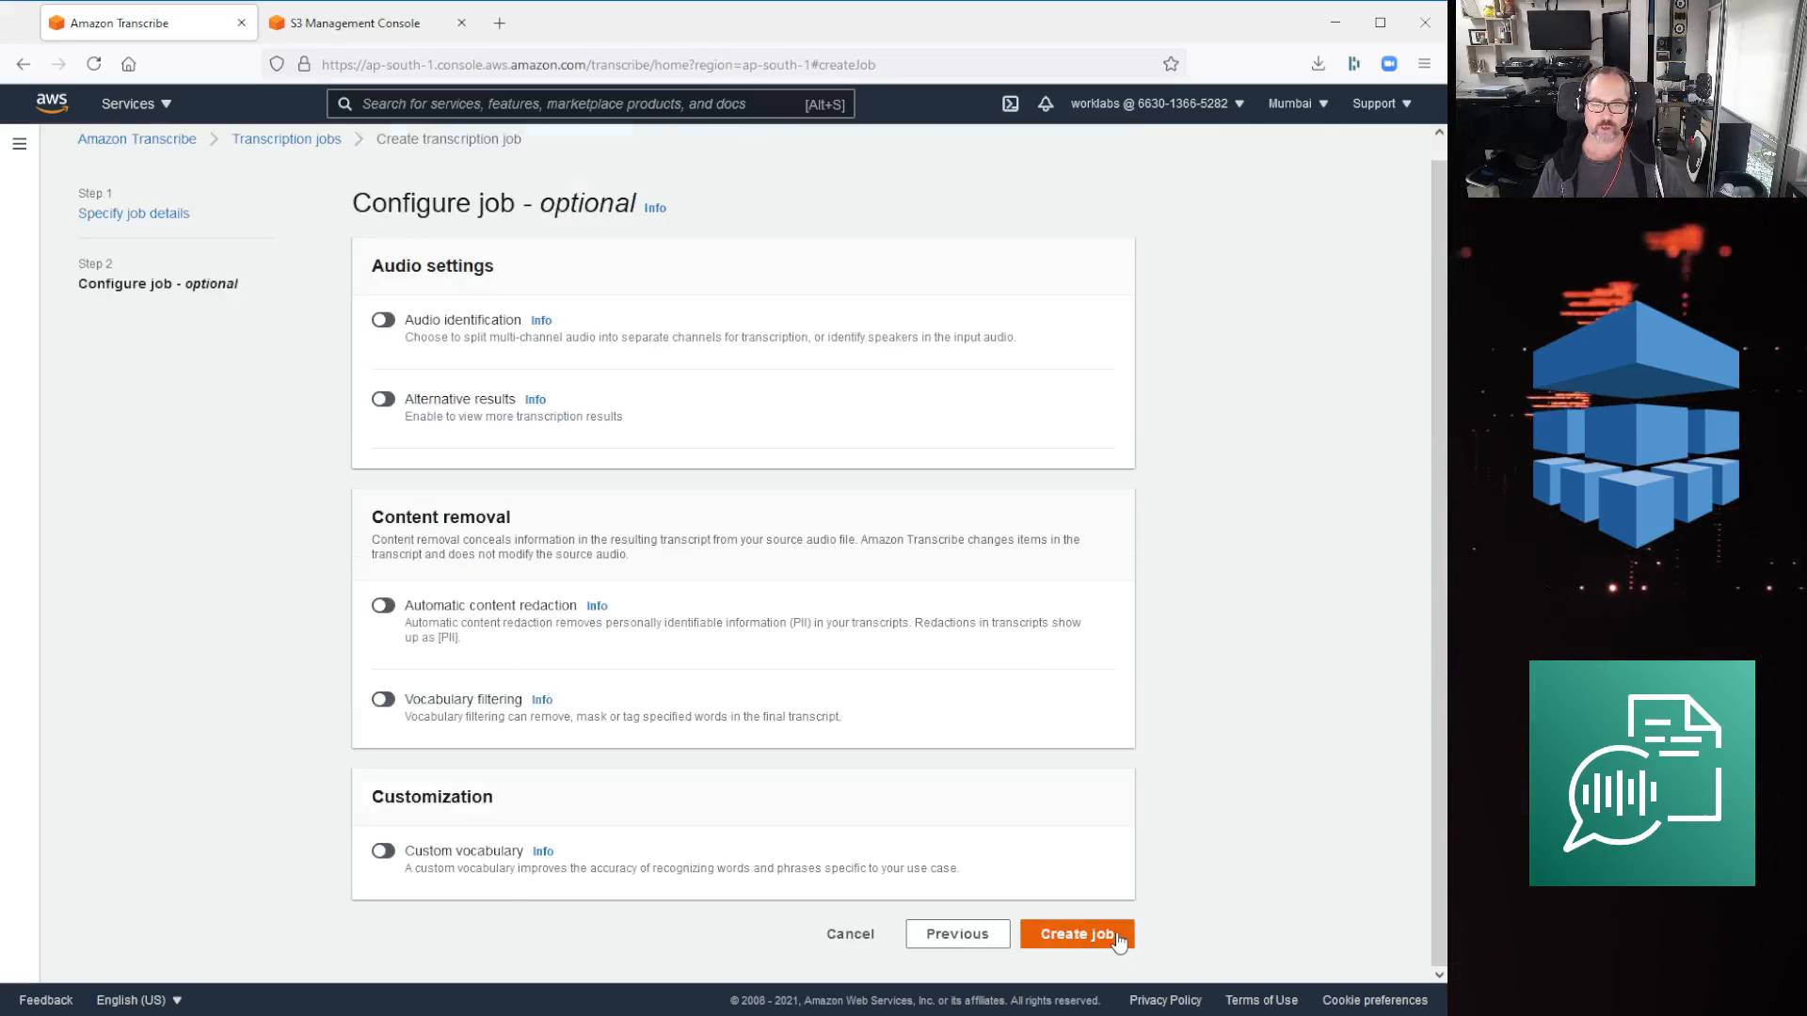
{"action": "left_click", "coordinate": [543, 320]}
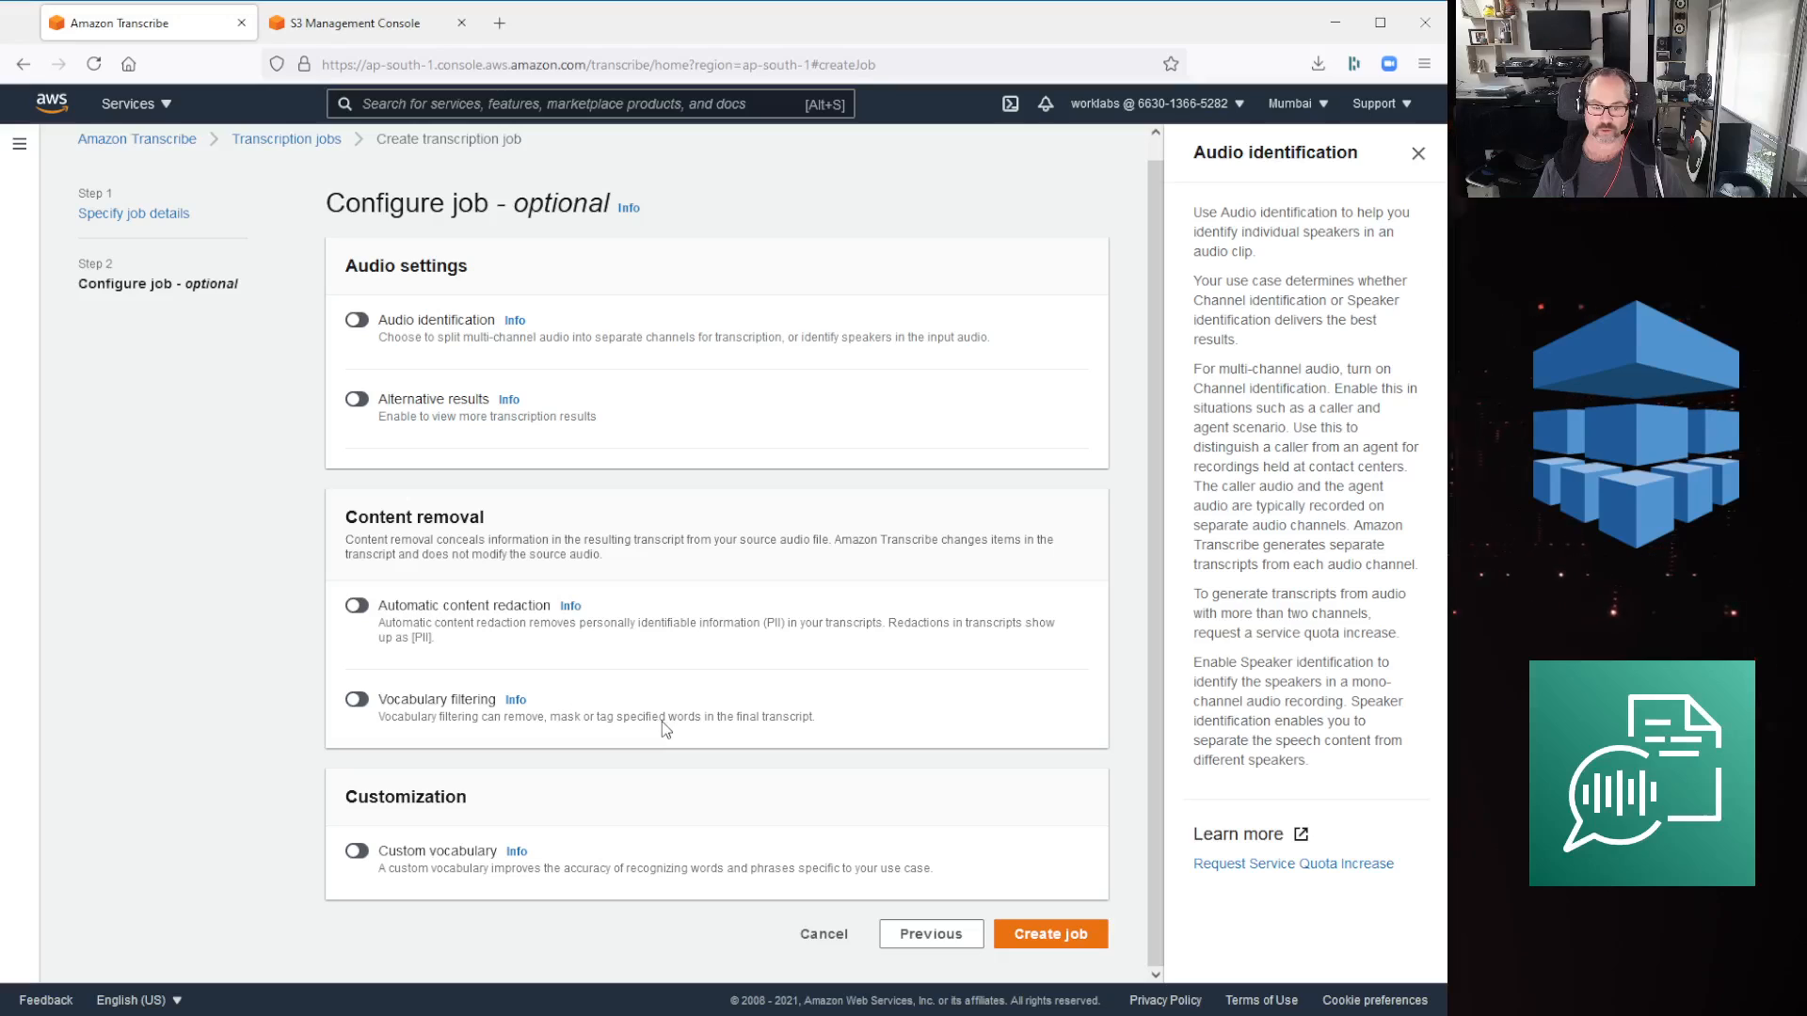
{"action": "left_click", "coordinate": [1418, 153]}
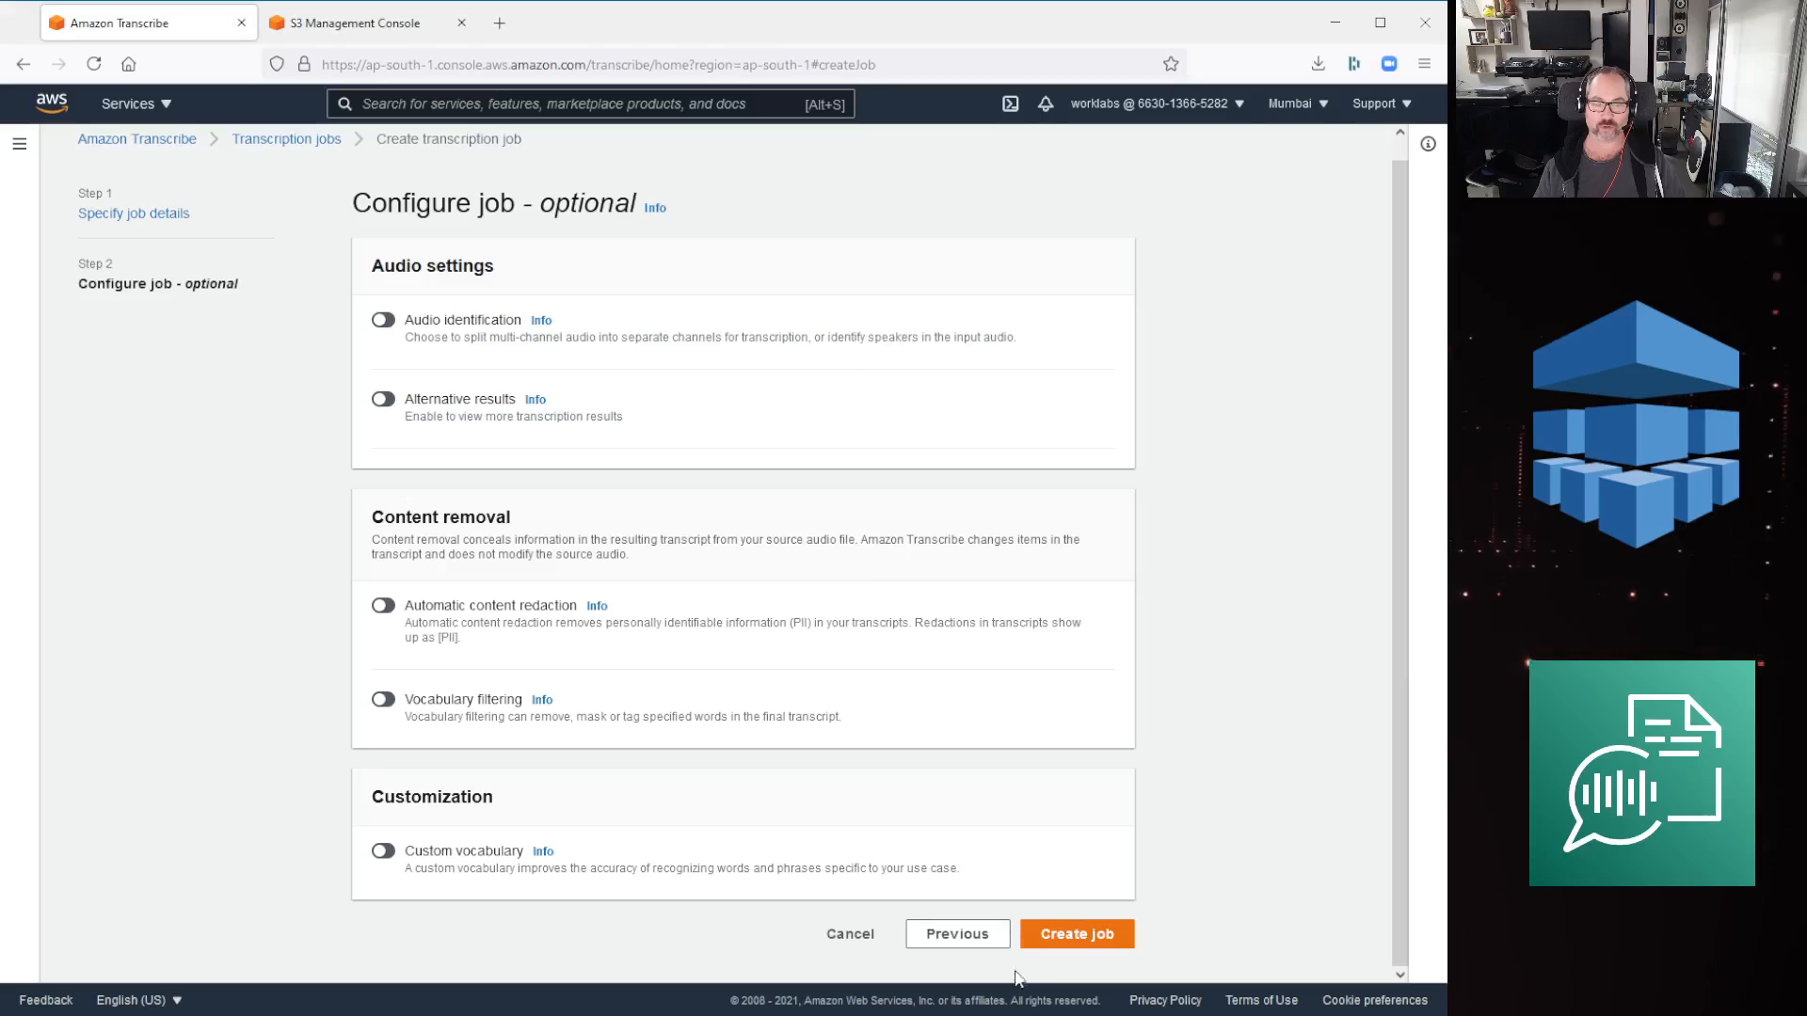
{"action": "left_click", "coordinate": [1092, 941]}
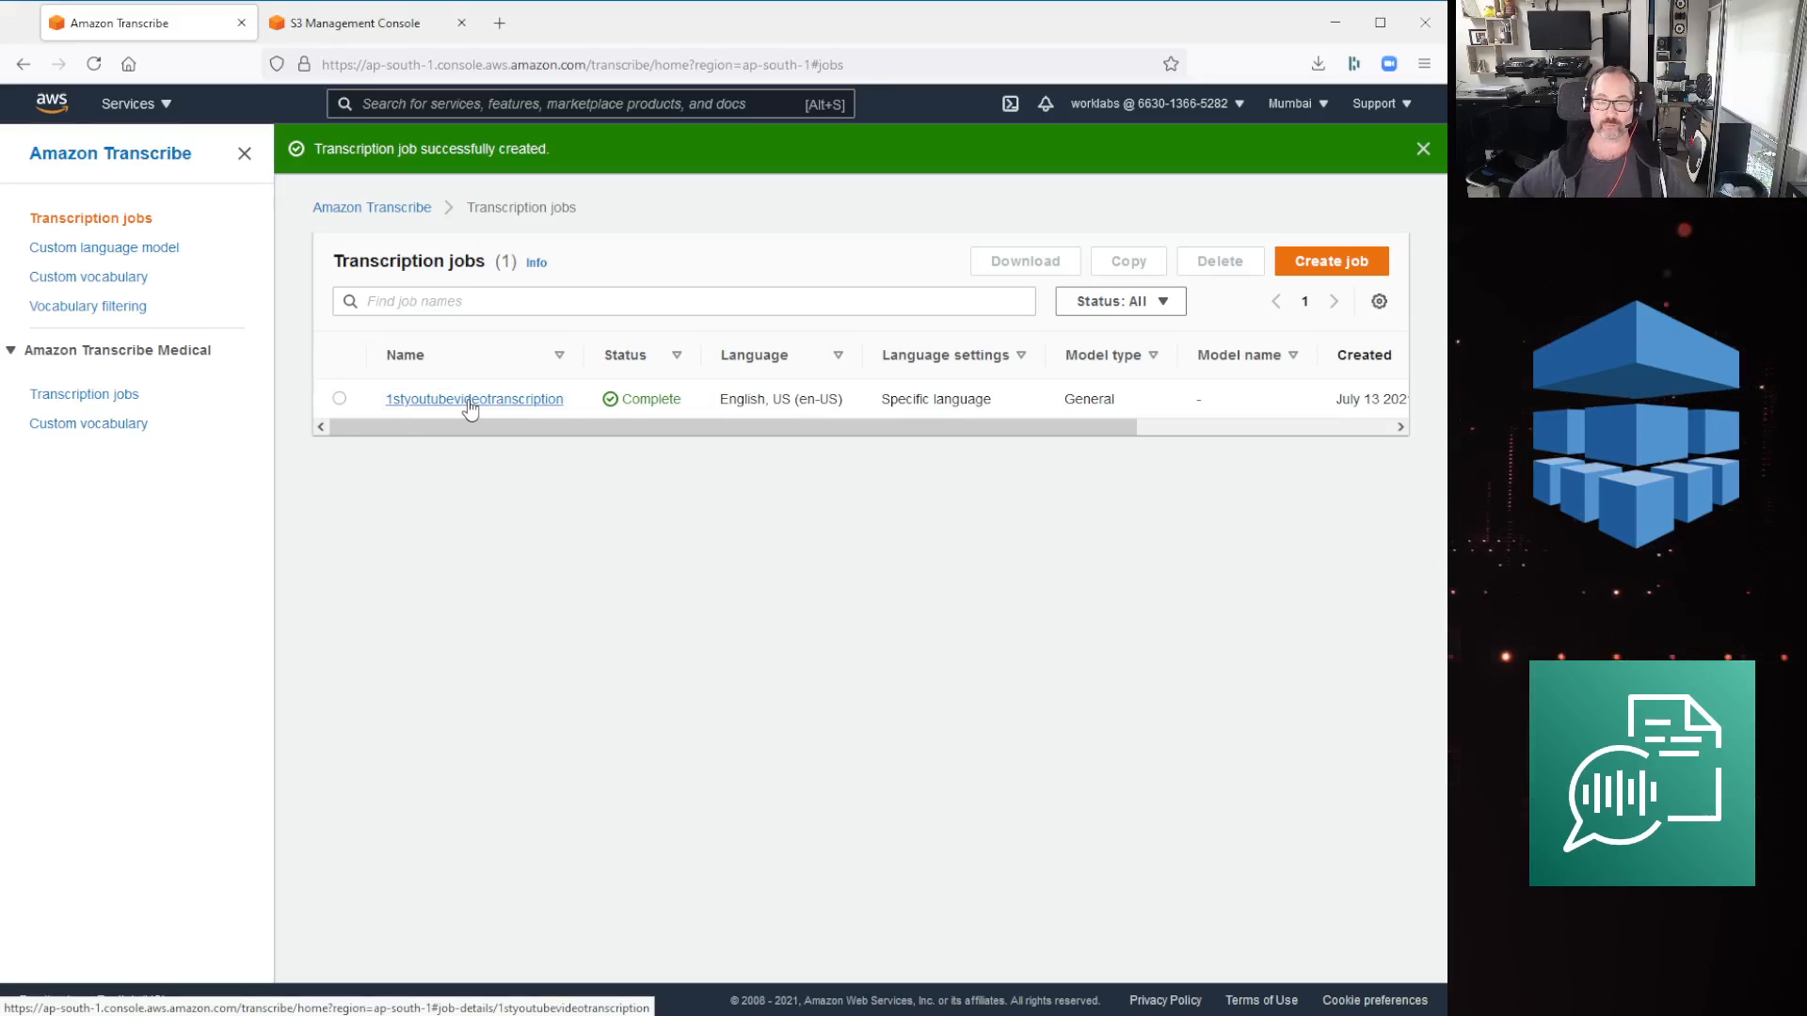
Open the details of the 1styoutubevideotranscription job and download its full transcript.
{"action": "left_click", "coordinate": [470, 401]}
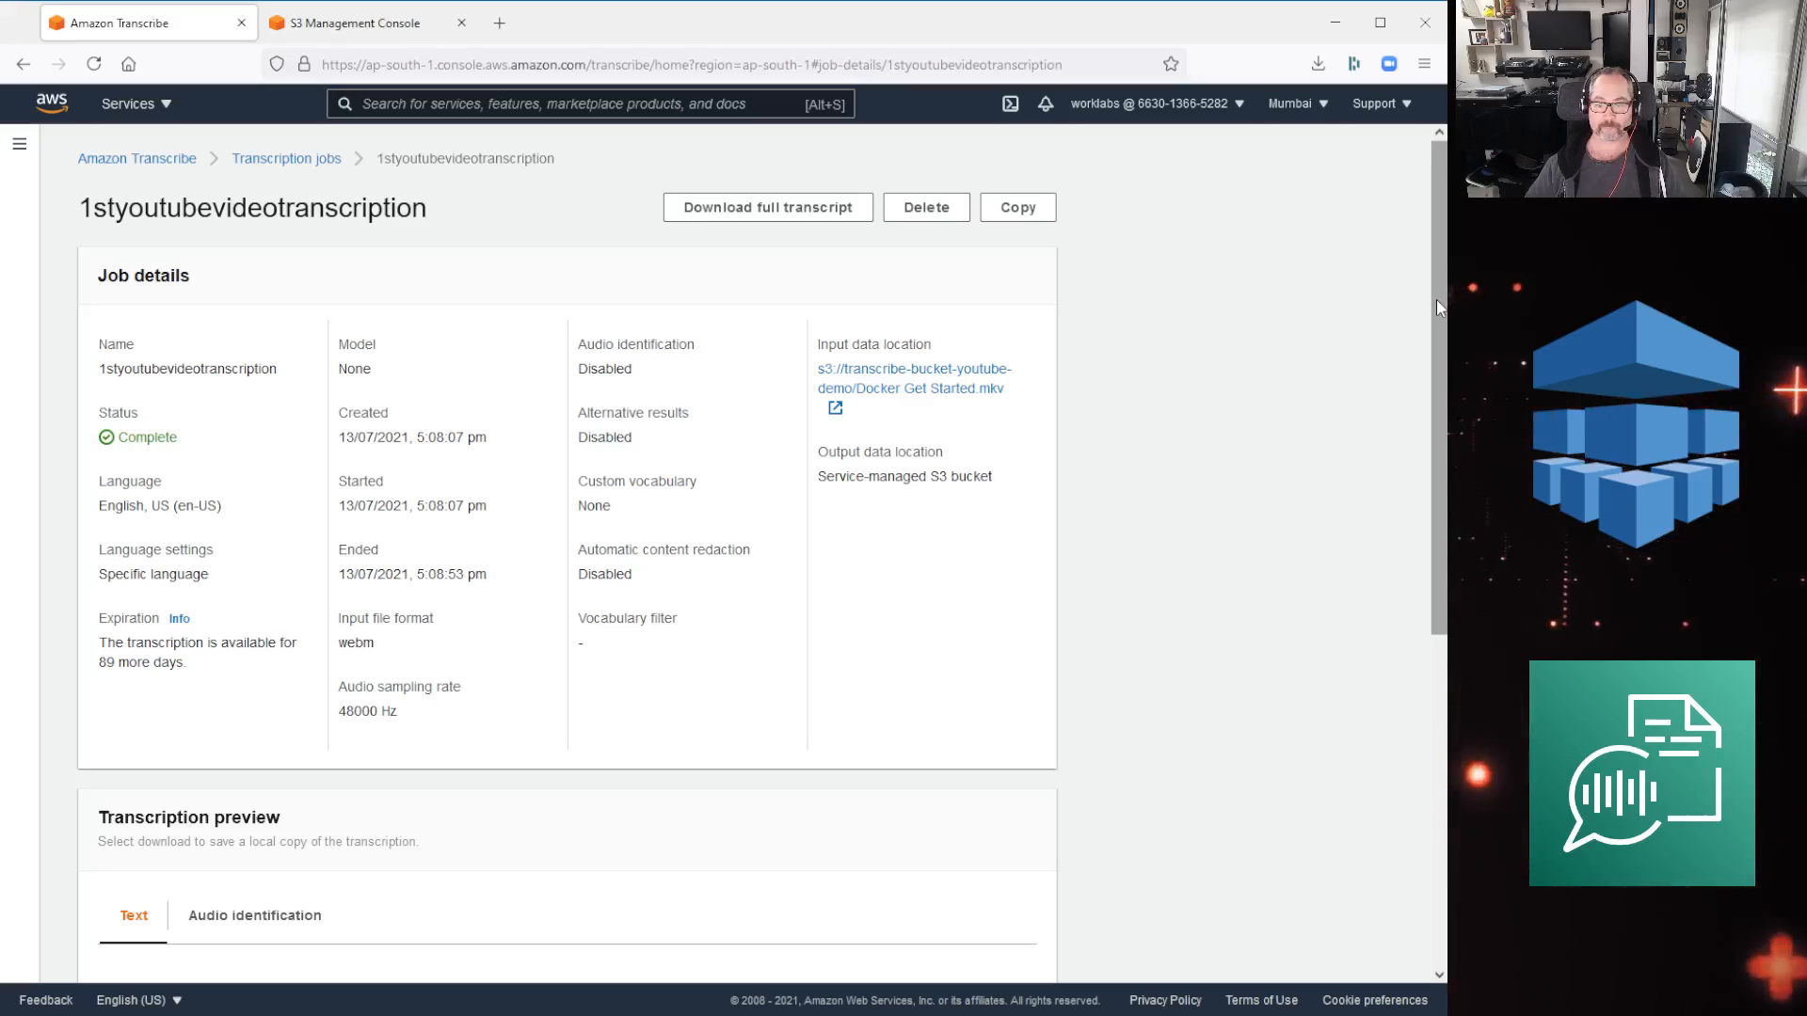
{"action": "mouse_move", "coordinate": [1436, 300]}
{"action": "left_mouse_down"}
{"action": "mouse_move", "coordinate": [1436, 359]}
{"action": "mouse_move", "coordinate": [1438, 298]}
{"action": "left_mouse_up"}
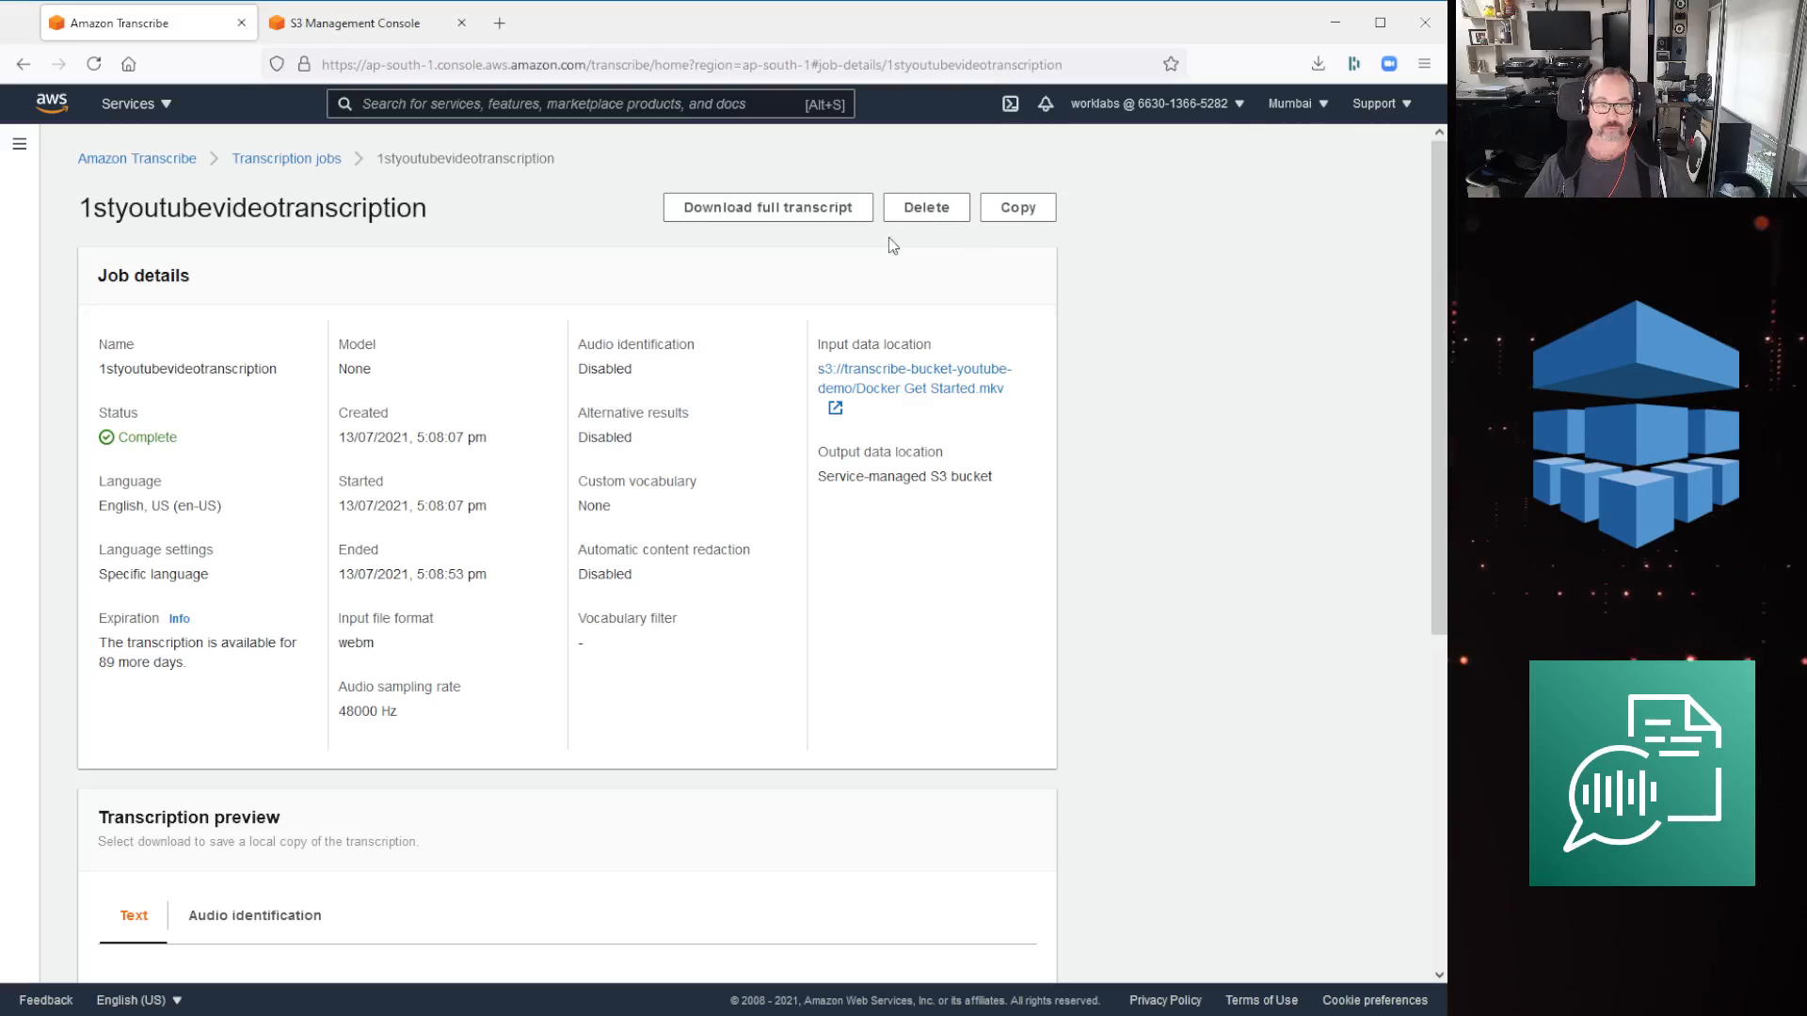
{"action": "left_click", "coordinate": [802, 219]}
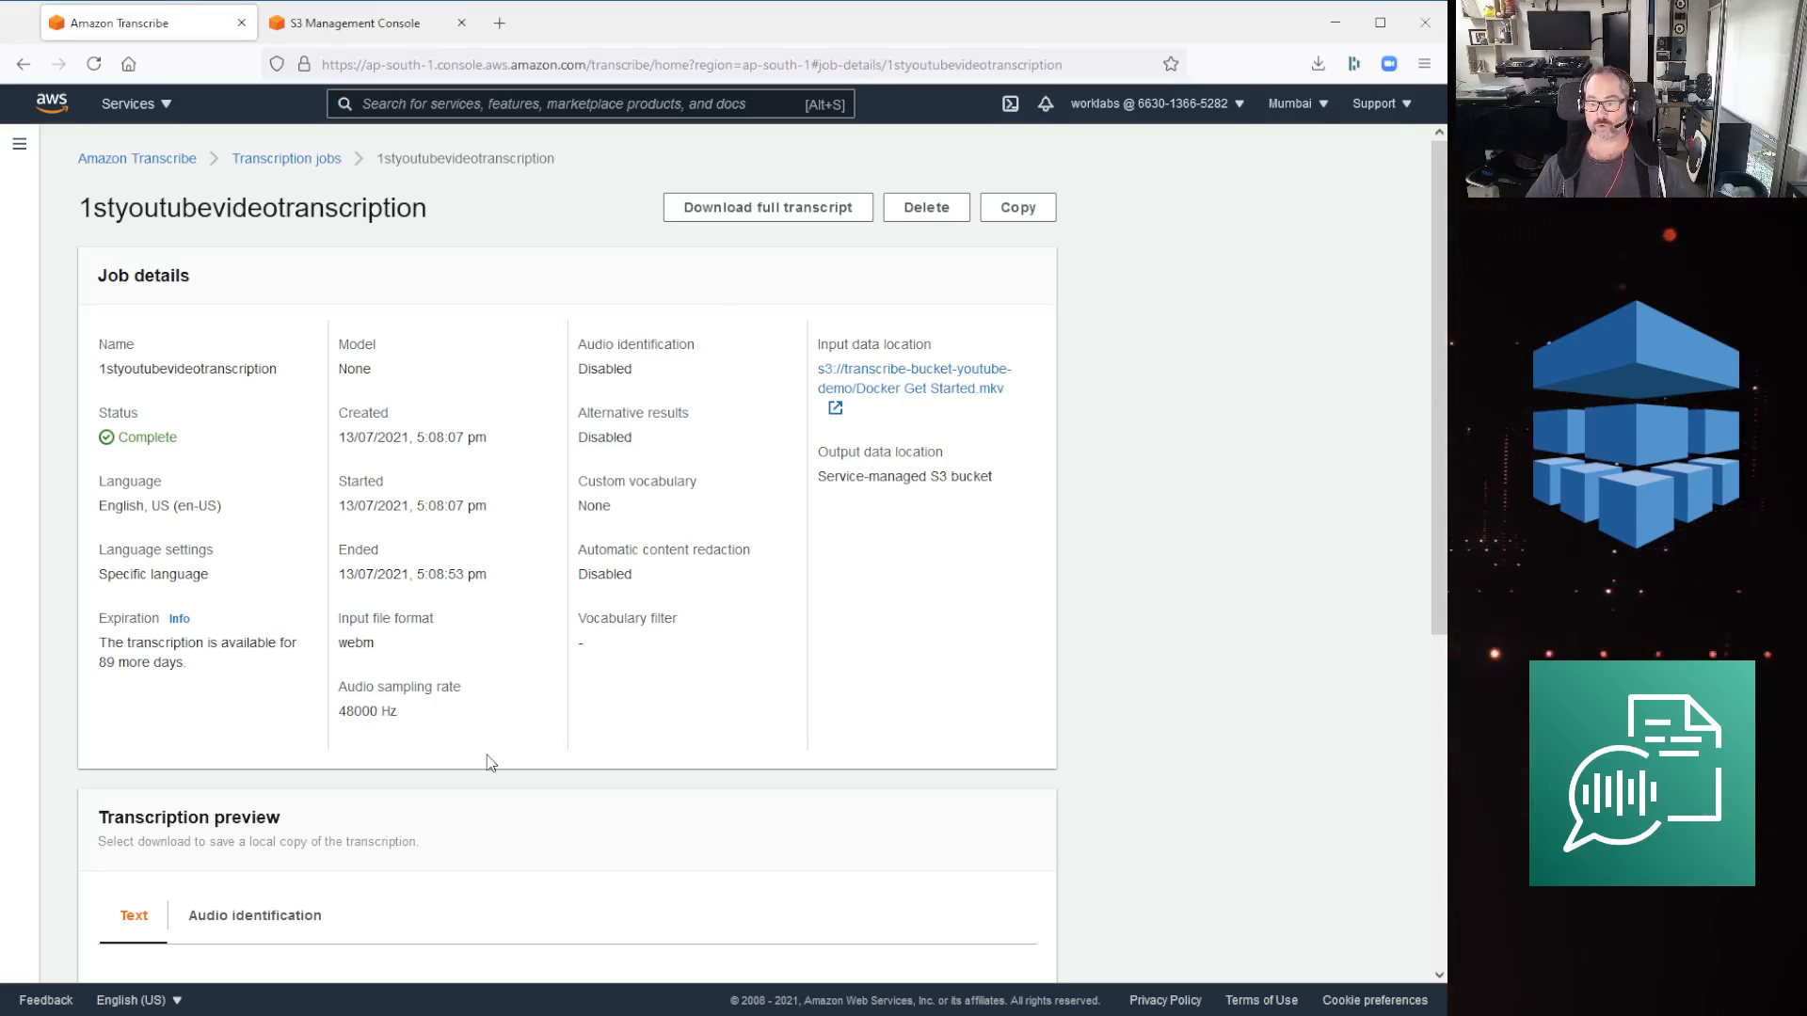
Read through the job's transcription preview text, highlighting the whole passage.
{"action": "scroll", "coordinate": [577, 766], "scroll_direction": "down", "scroll_amount": 5}
{"action": "scroll", "coordinate": [906, 797], "scroll_direction": "down", "scroll_amount": 5}
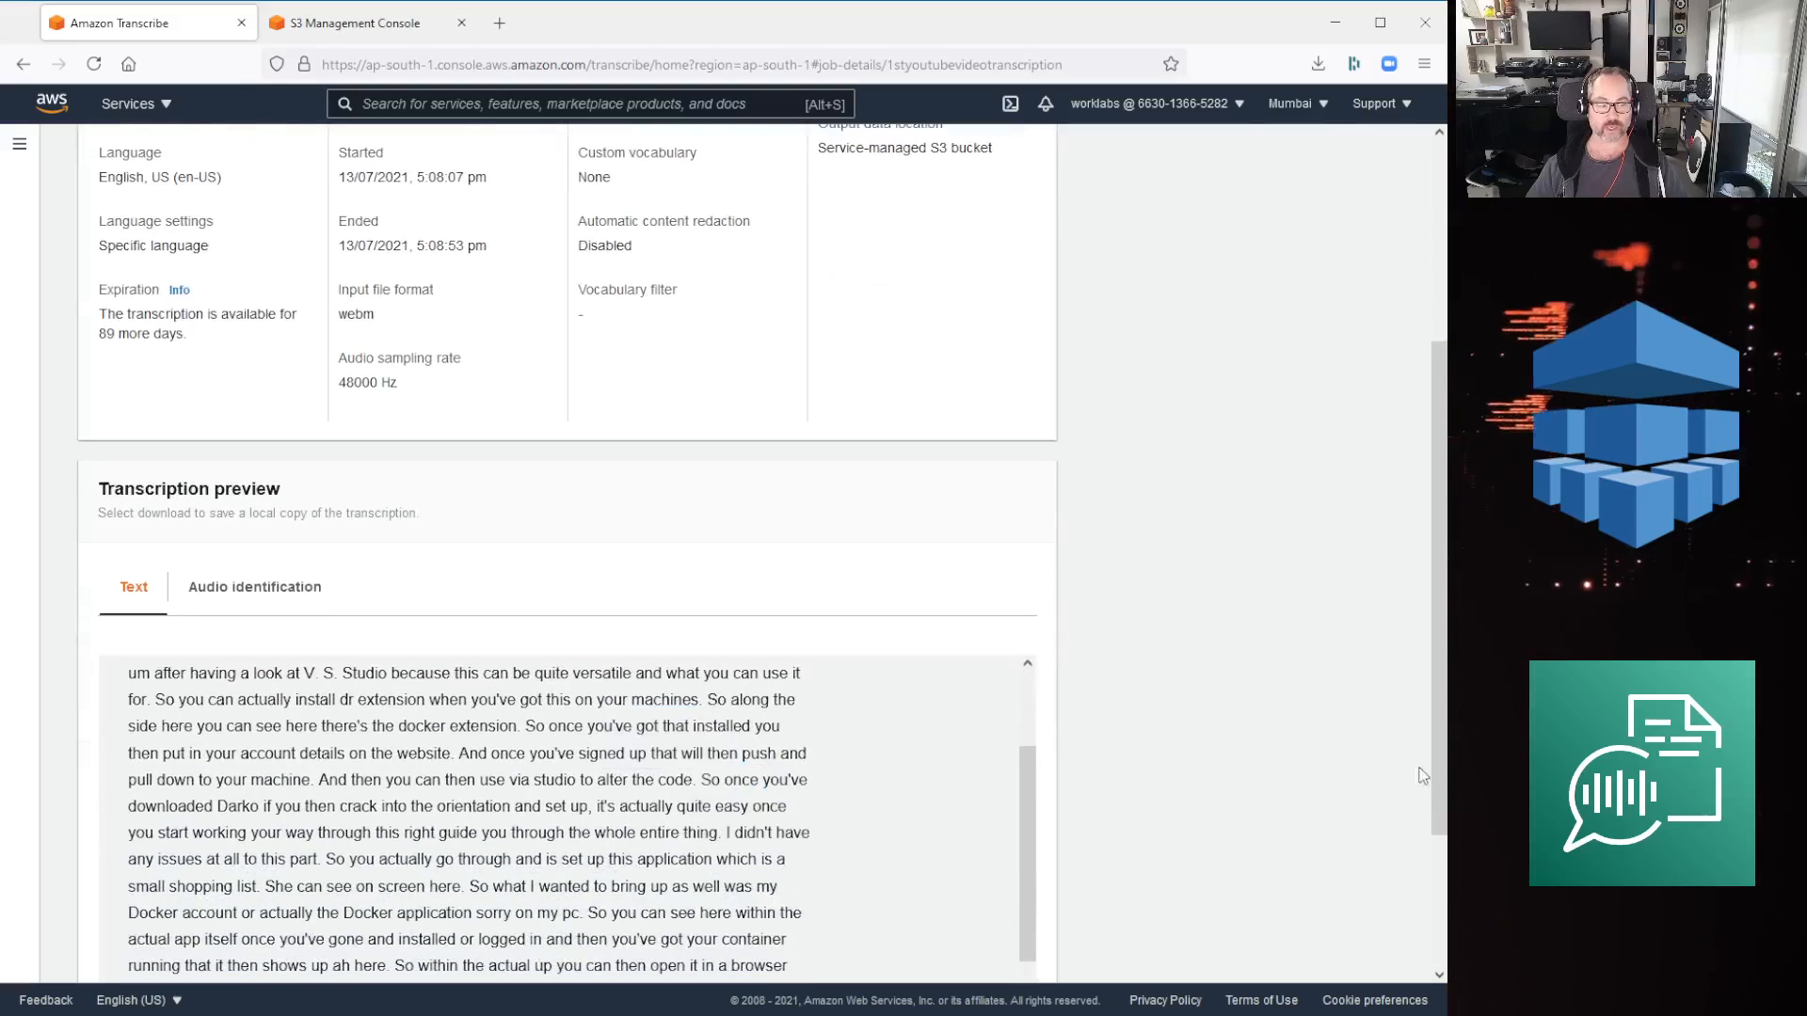
{"action": "scroll", "coordinate": [1428, 828], "scroll_direction": "down", "scroll_amount": 3}
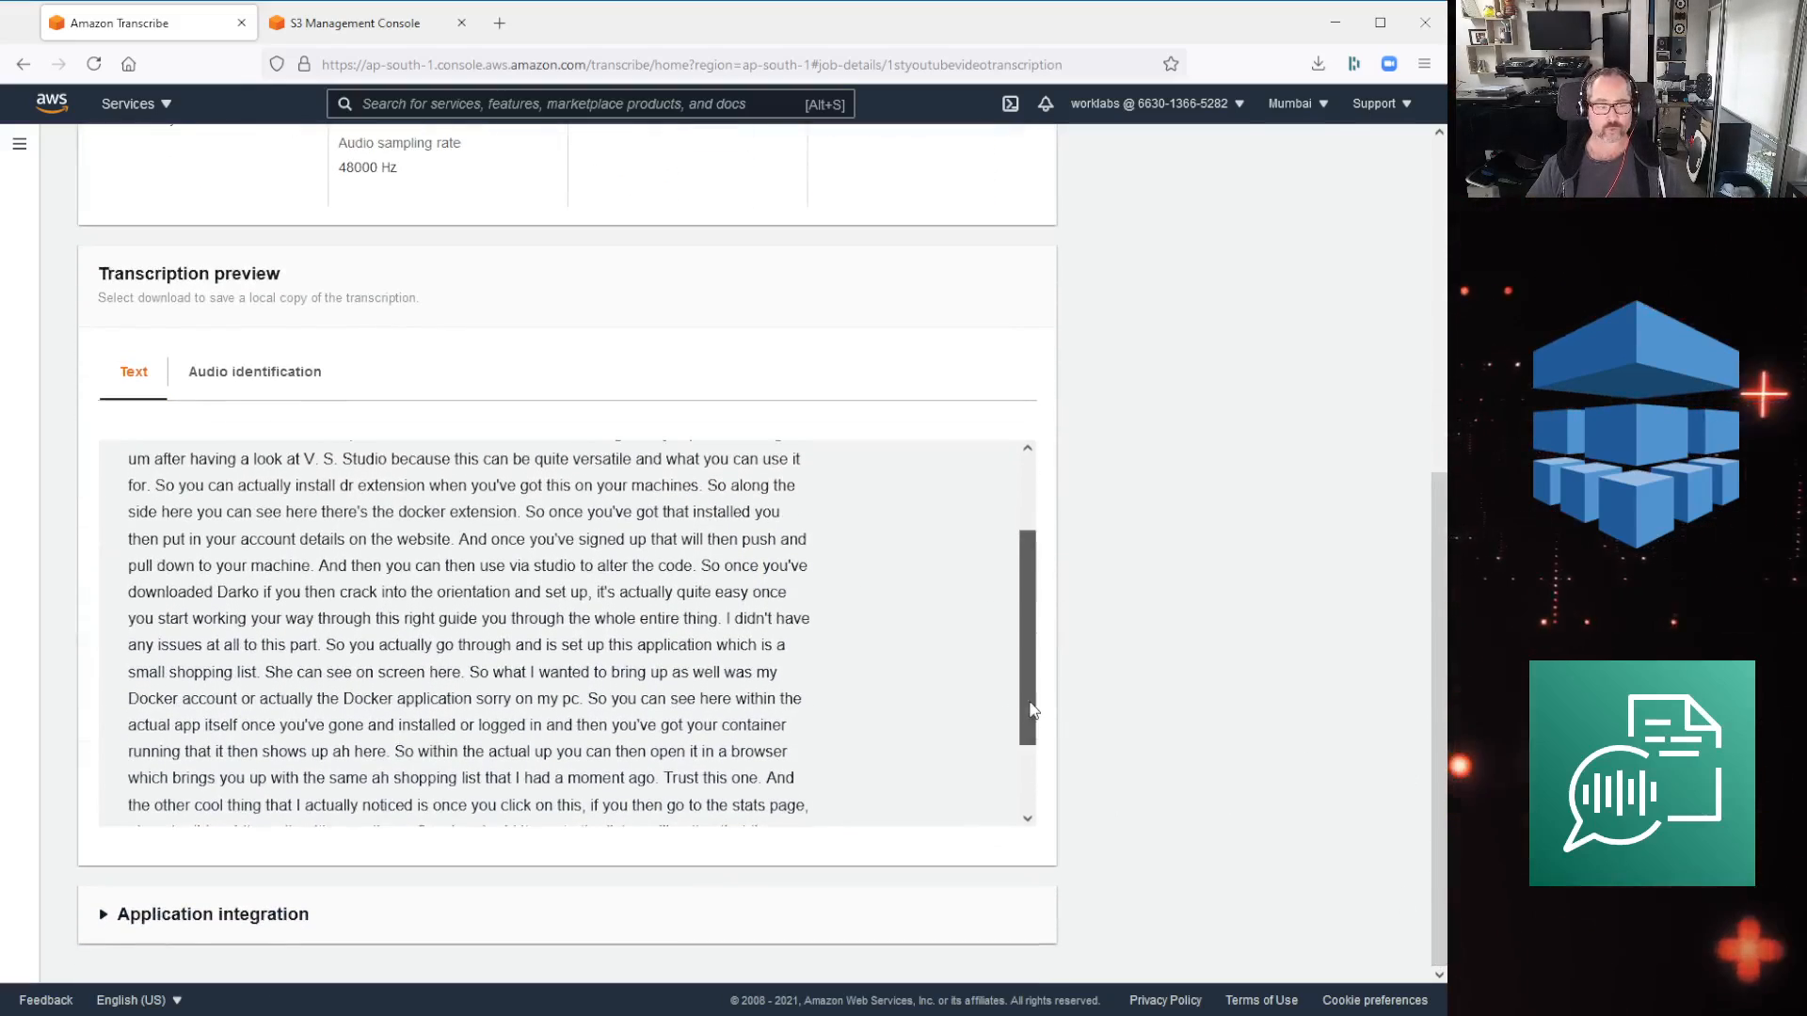
{"action": "left_click_drag", "start_coordinate": [1031, 709], "coordinate": [1039, 518]}
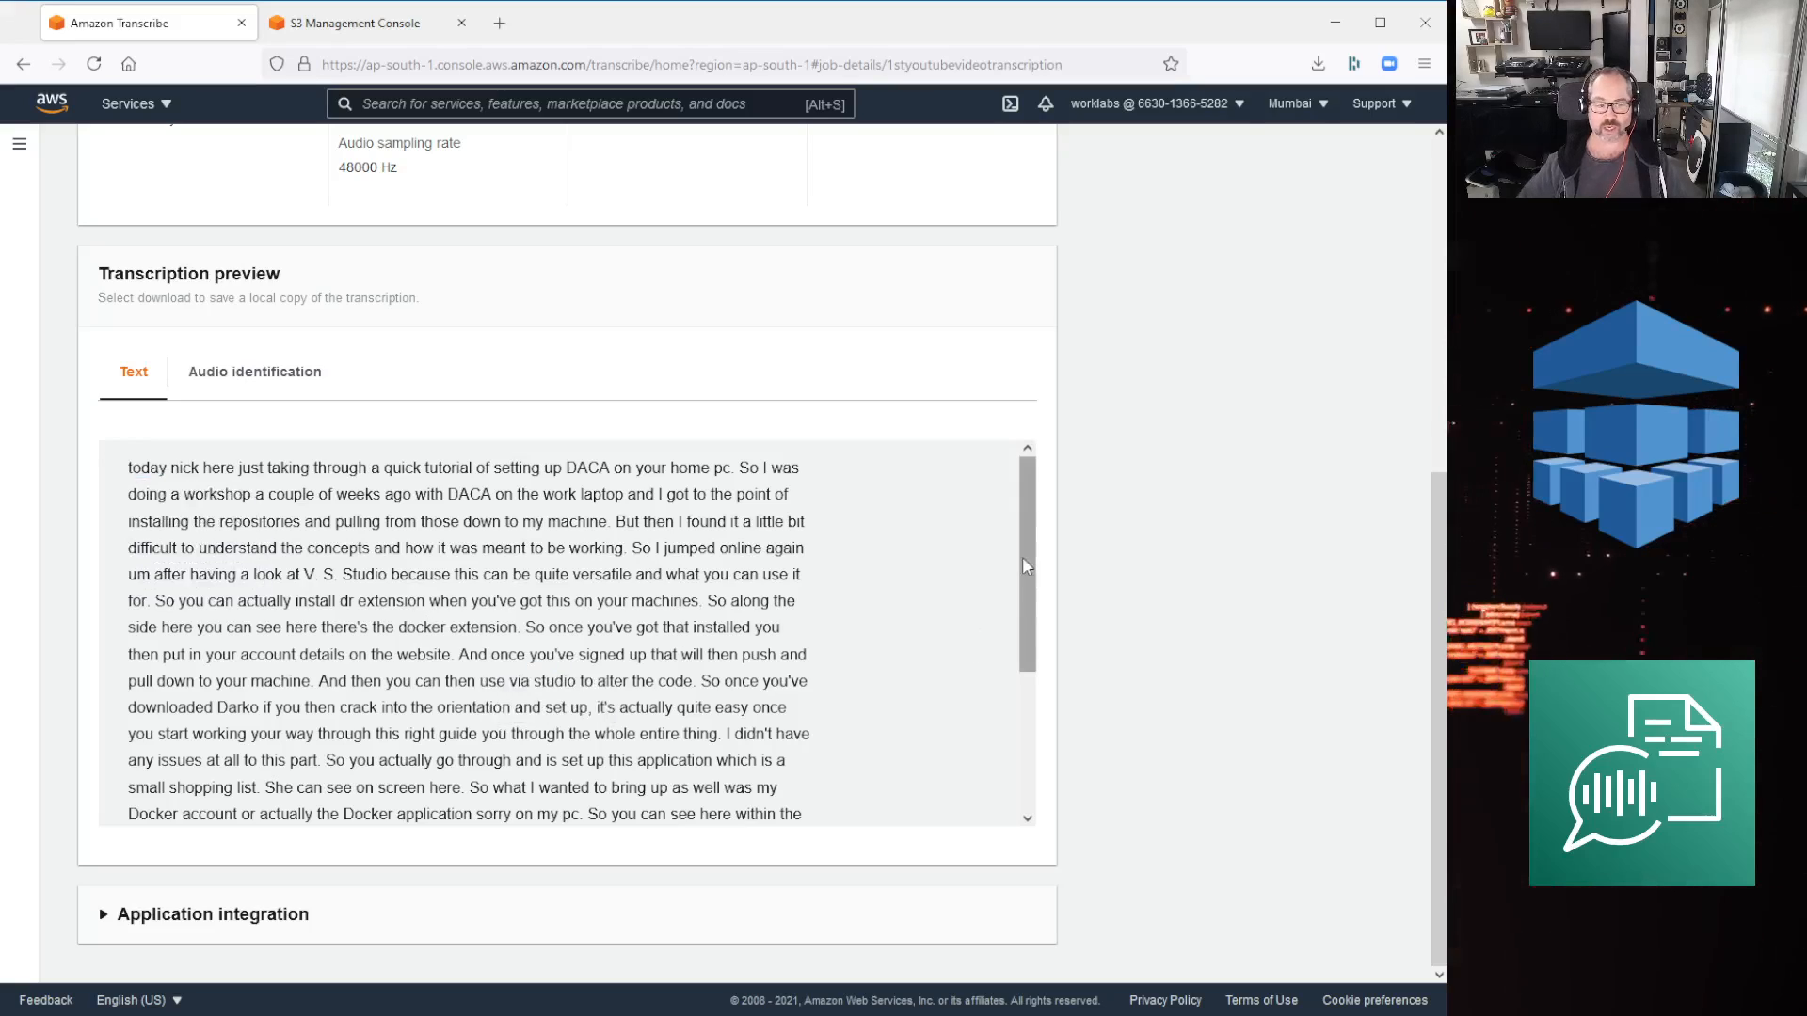
{"action": "scroll", "coordinate": [1026, 565], "scroll_direction": "down", "scroll_amount": 5}
{"action": "left_click_drag", "start_coordinate": [714, 843], "coordinate": [154, 465]}
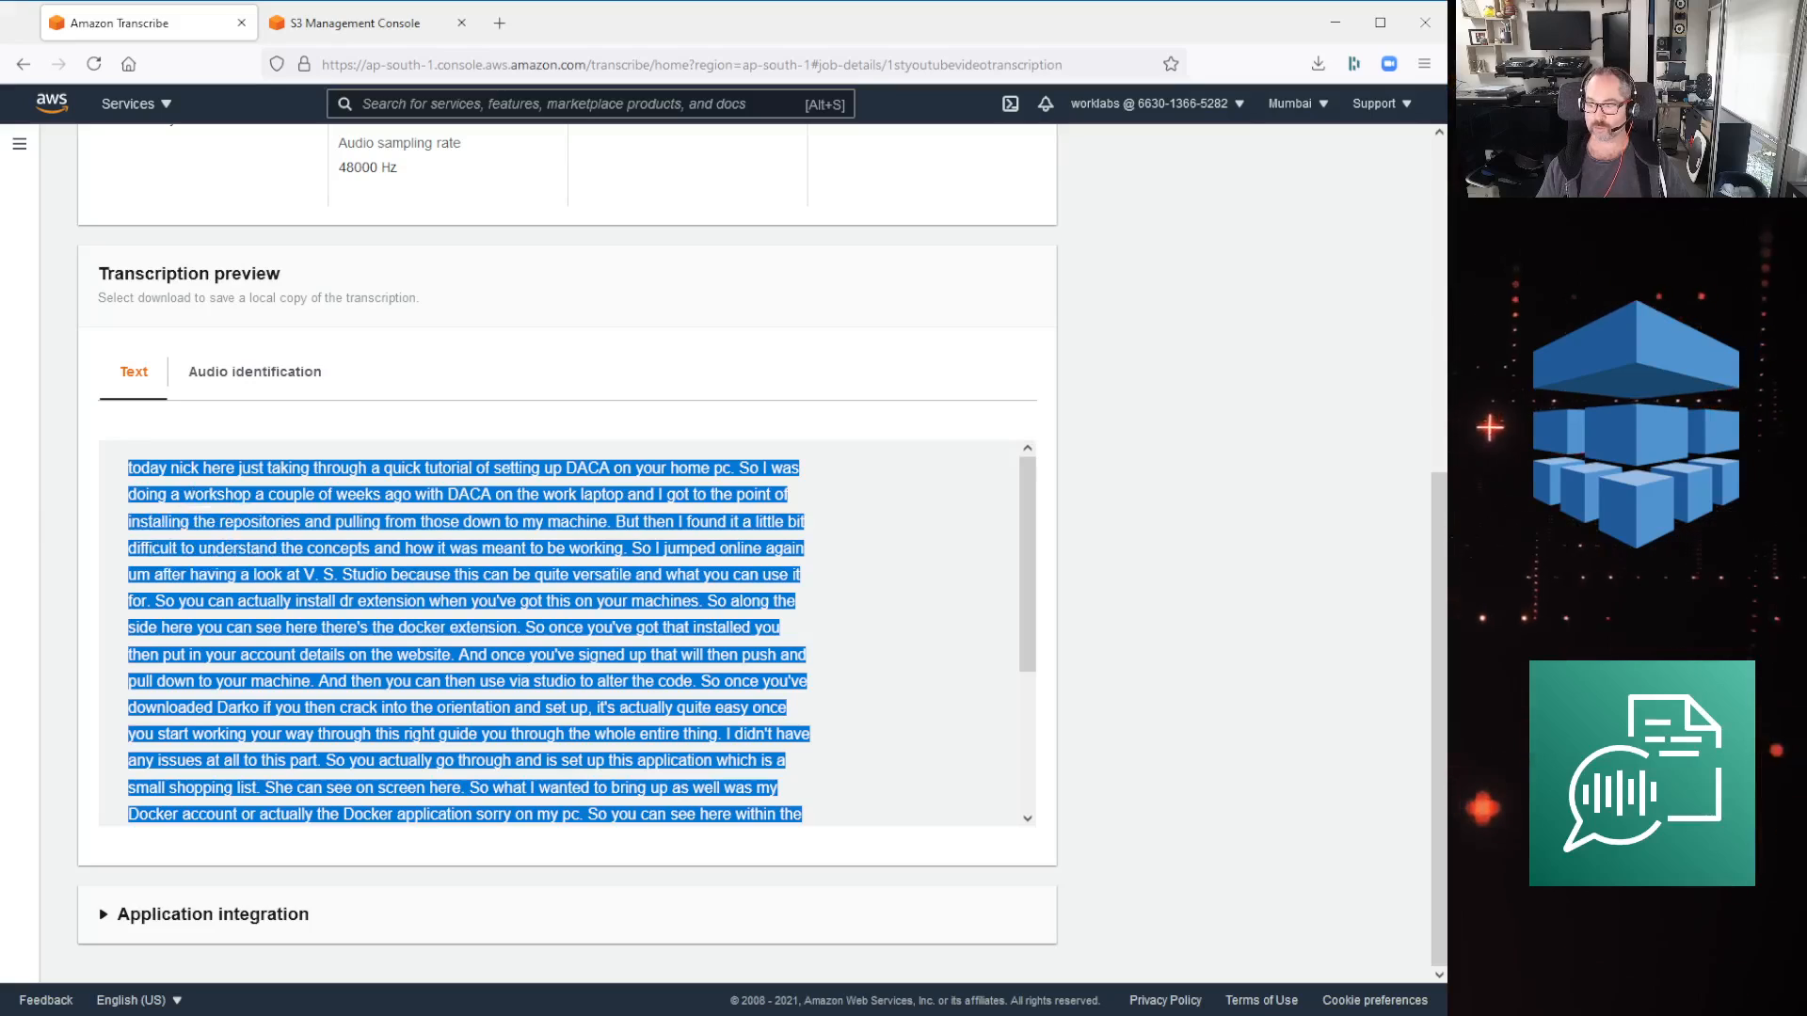
{"action": "key", "text": "alt+Tab"}
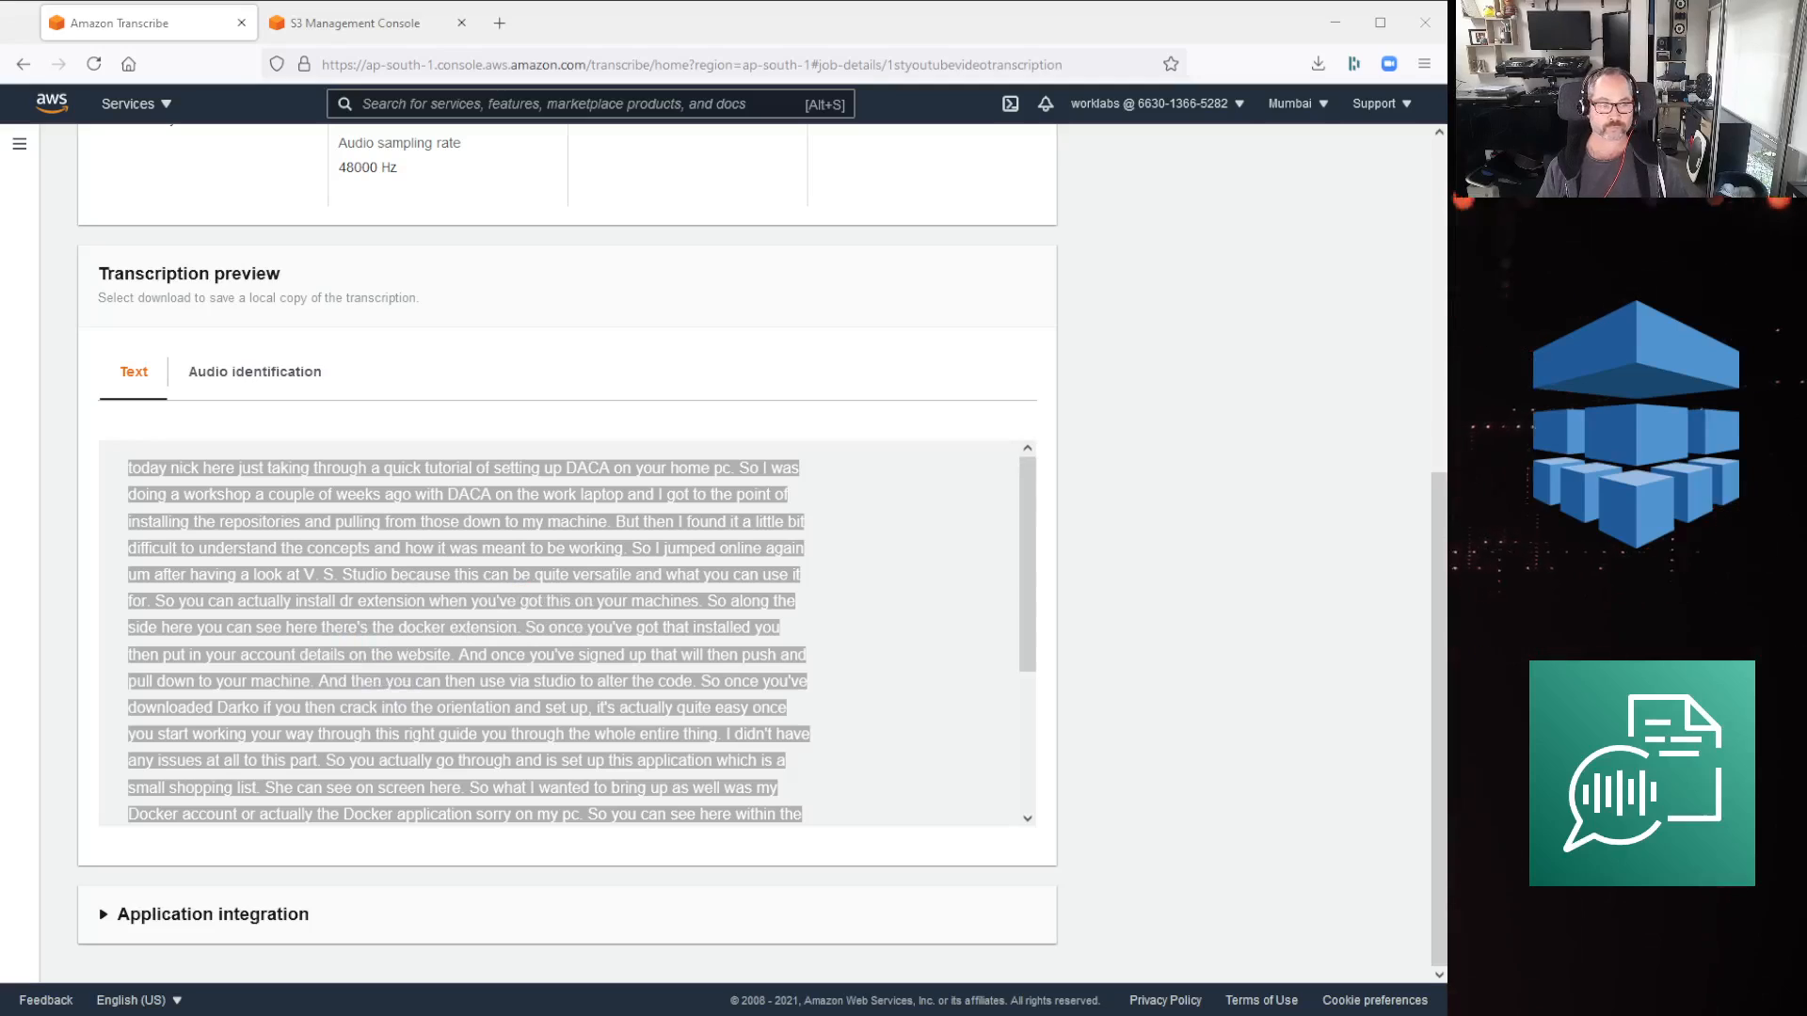
{"action": "key", "text": "alt+Tab"}
{"action": "left_click", "coordinate": [824, 527]}
Examine the job's audio identification results and the example API request and response for application integration.
{"action": "left_click", "coordinate": [231, 373]}
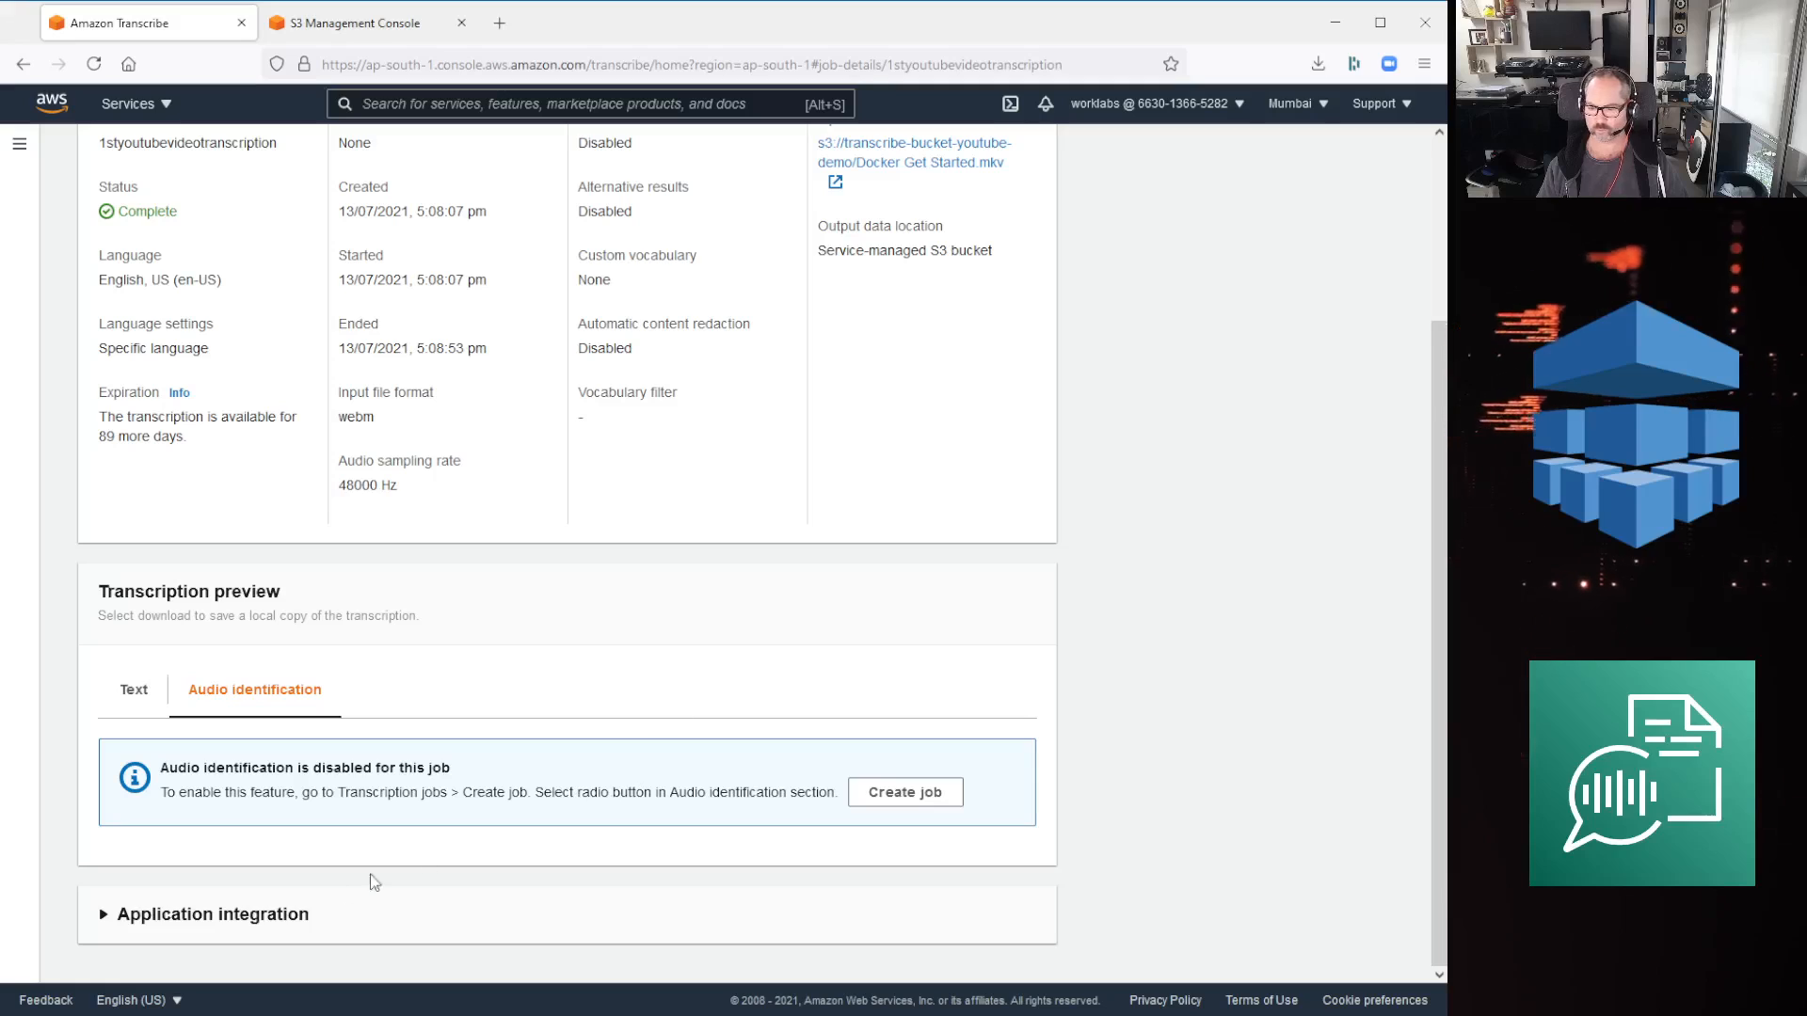
{"action": "left_click", "coordinate": [294, 914]}
{"action": "scroll", "coordinate": [562, 868], "scroll_direction": "down", "scroll_amount": 2}
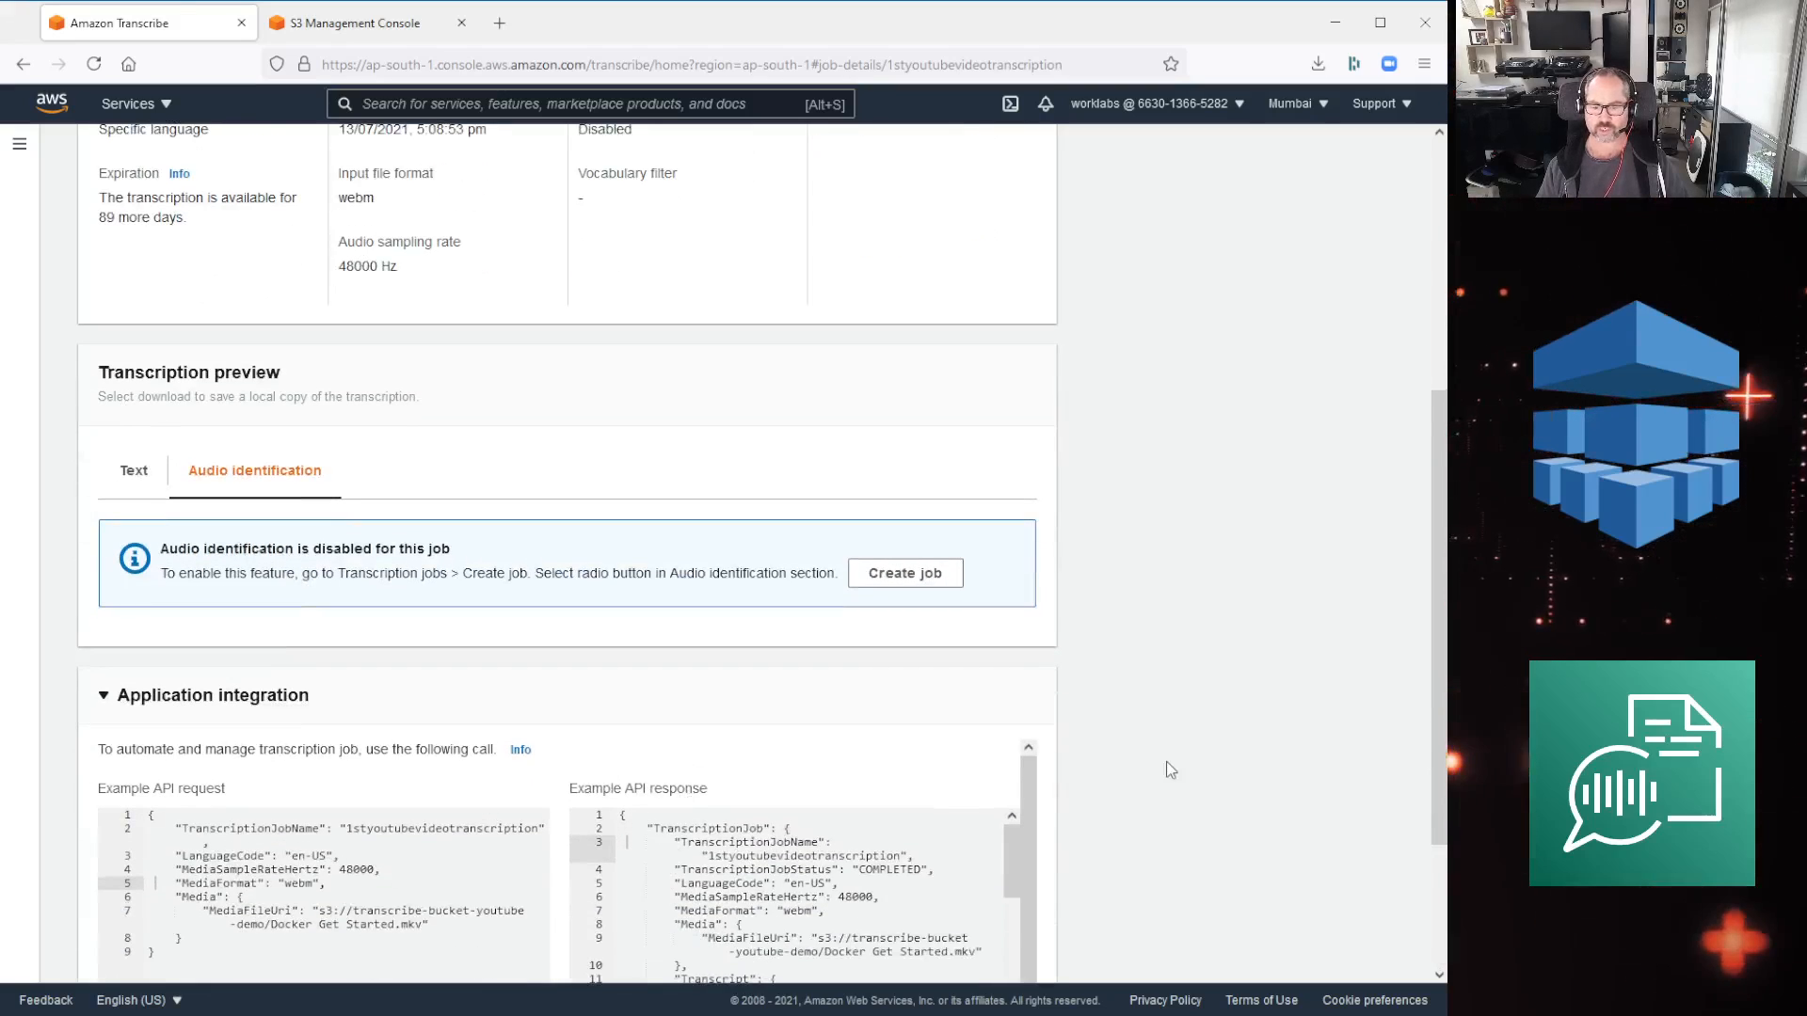
{"action": "scroll", "coordinate": [1170, 770], "scroll_direction": "down", "scroll_amount": 3}
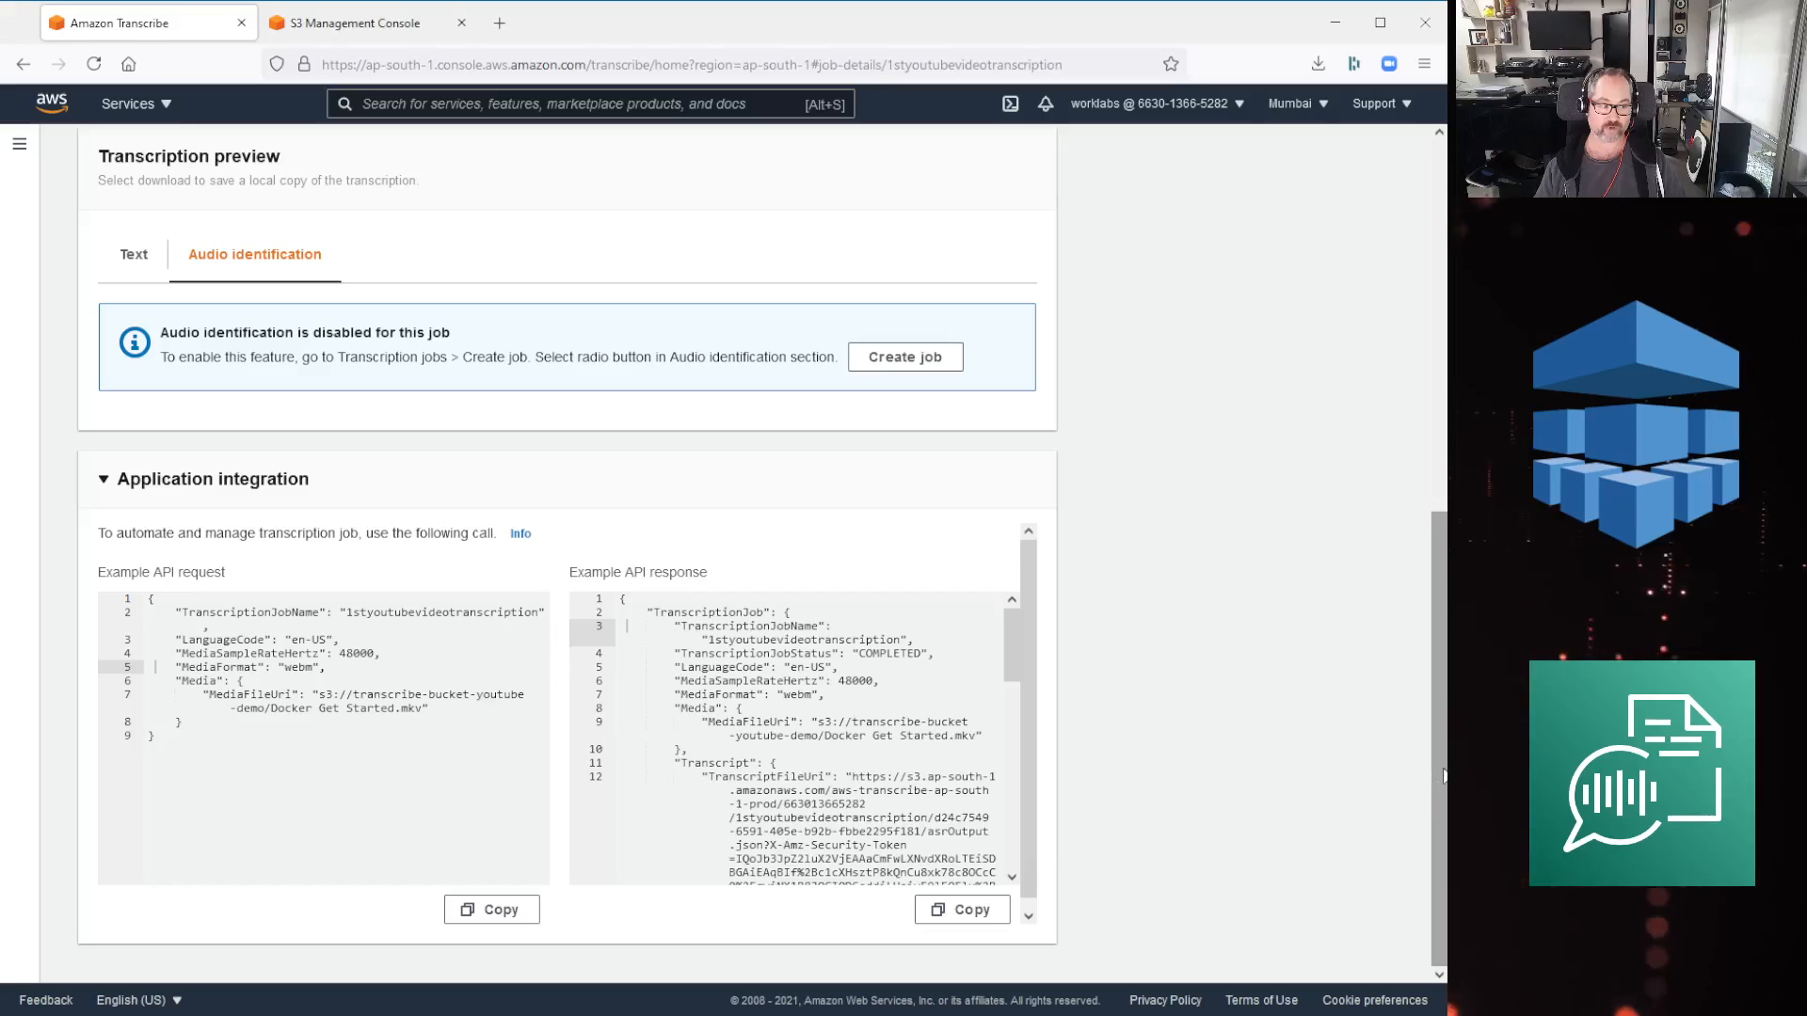
{"action": "left_click_drag", "start_coordinate": [1439, 776], "coordinate": [1443, 405]}
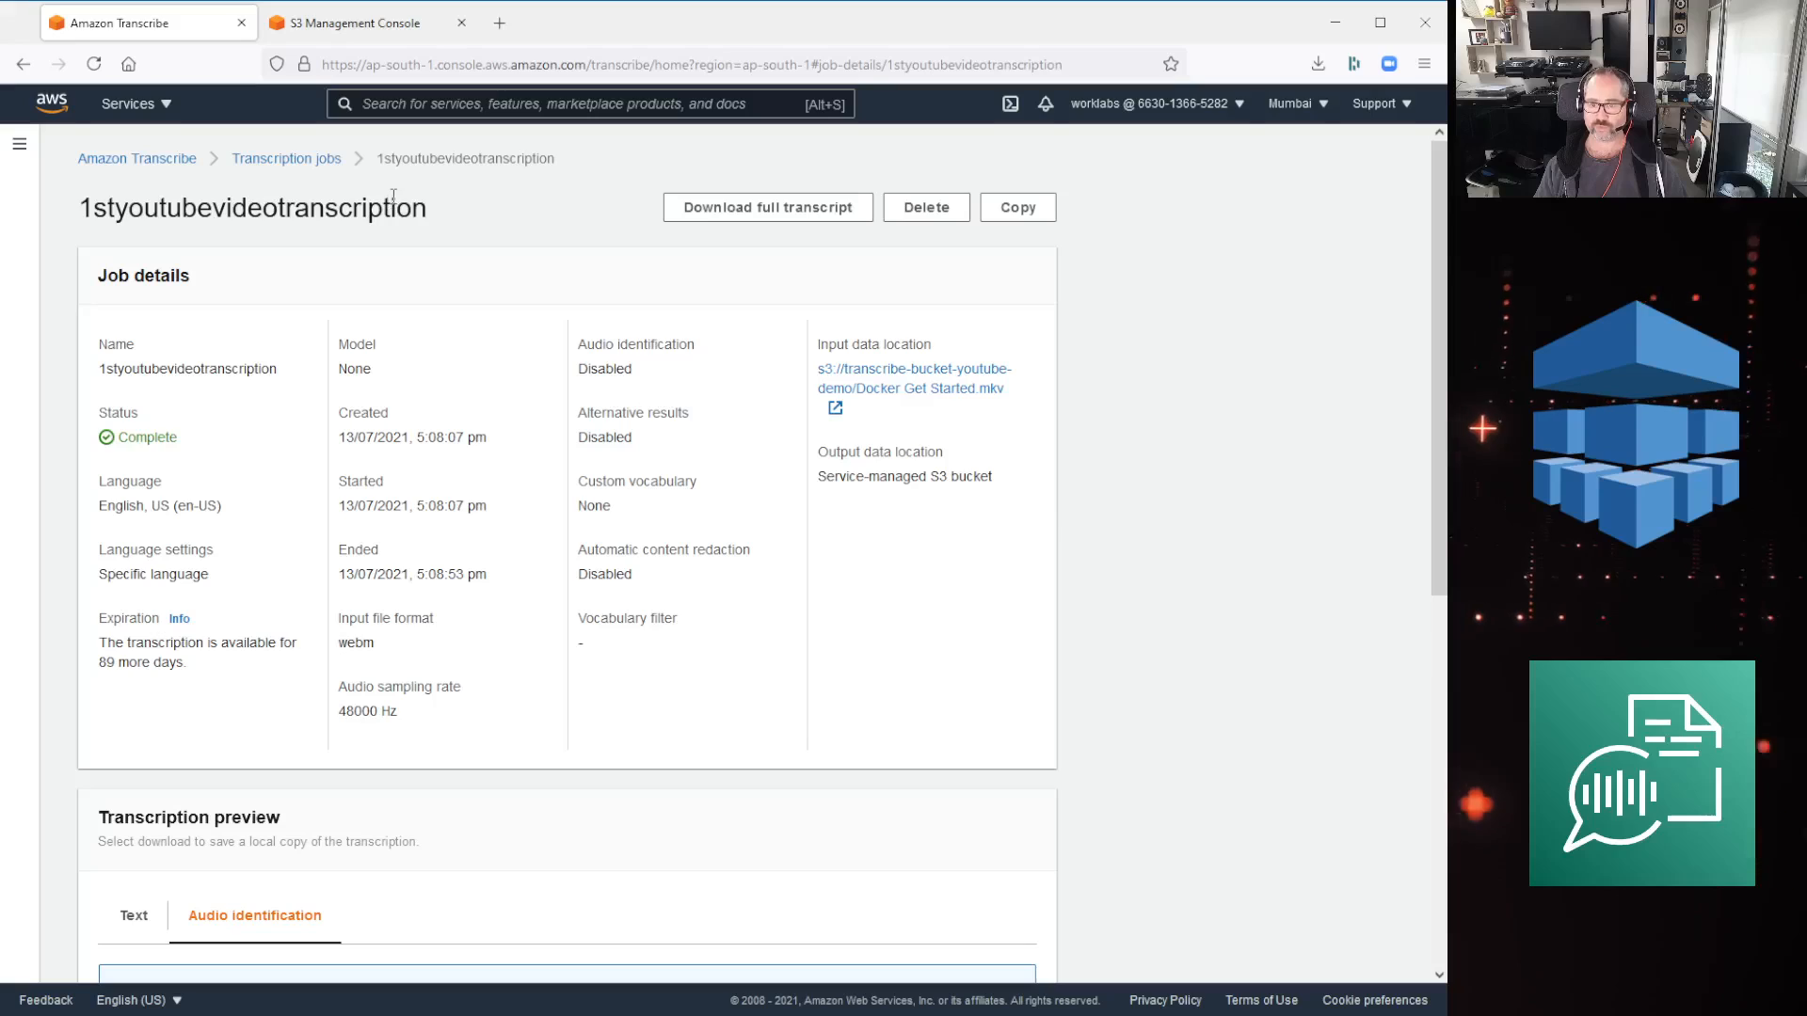